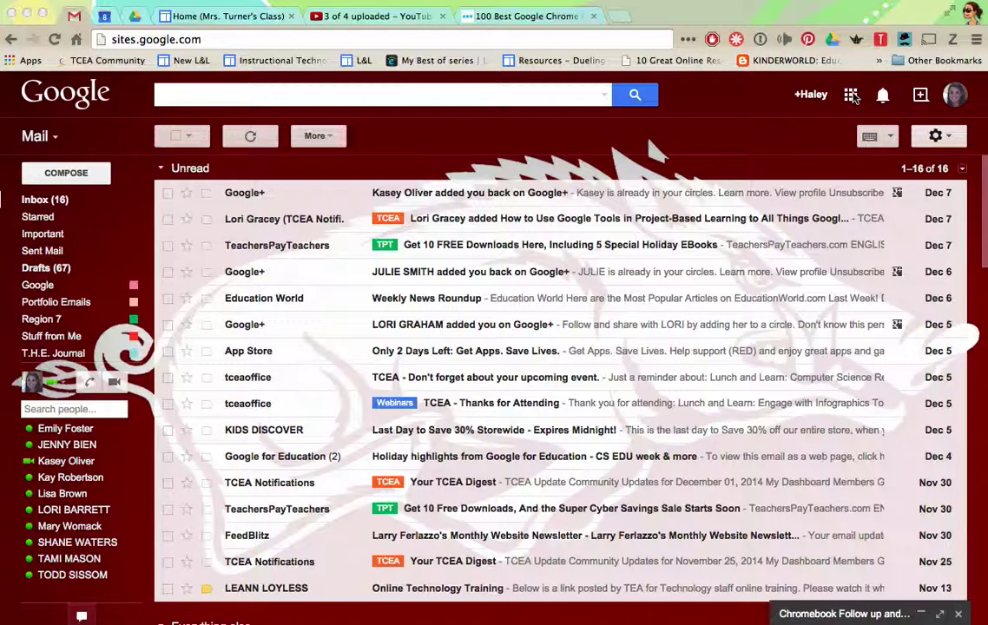
Switch to Google Sites through the list of Google apps and start creating a new site
click(851, 96)
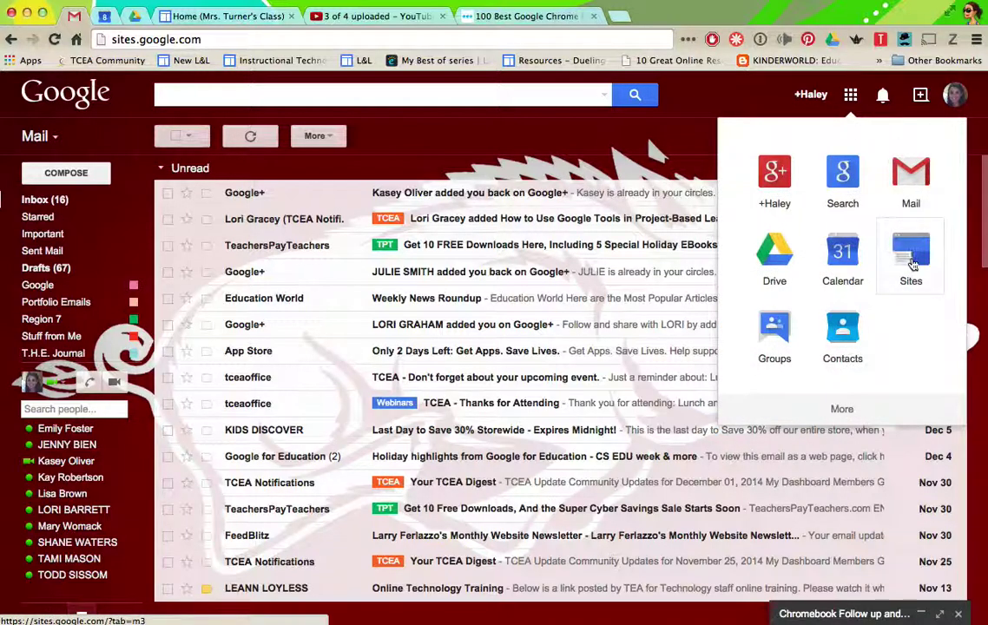
click(841, 409)
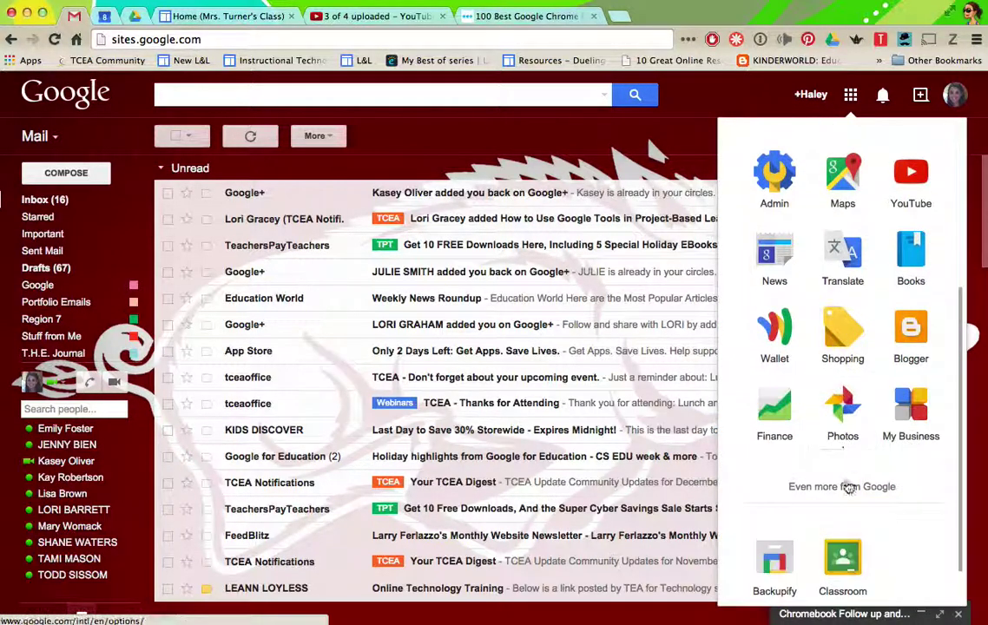
scroll(848, 479, up, 5)
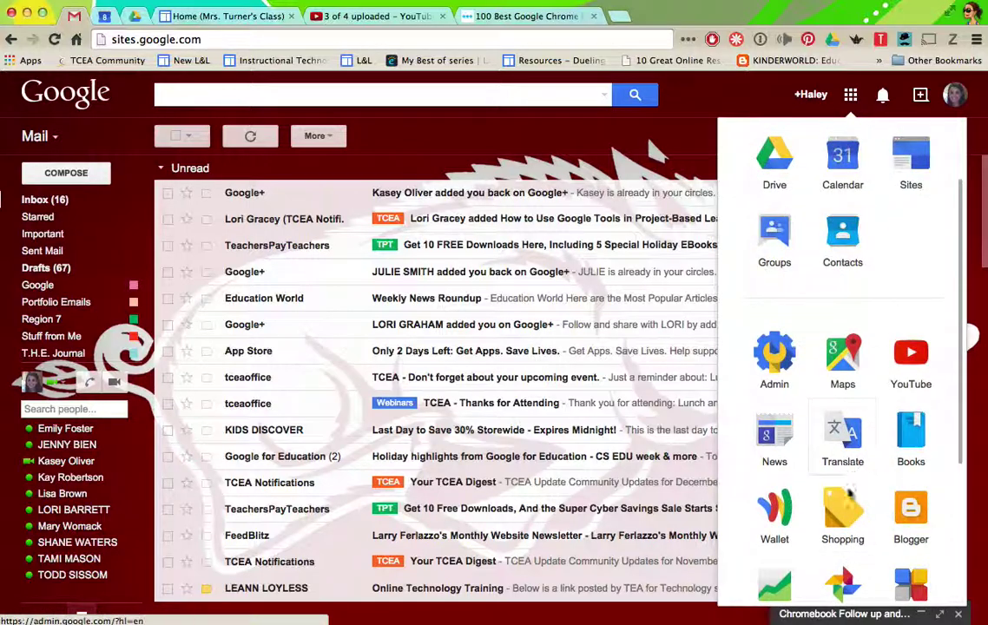
scroll(850, 480, down, 5)
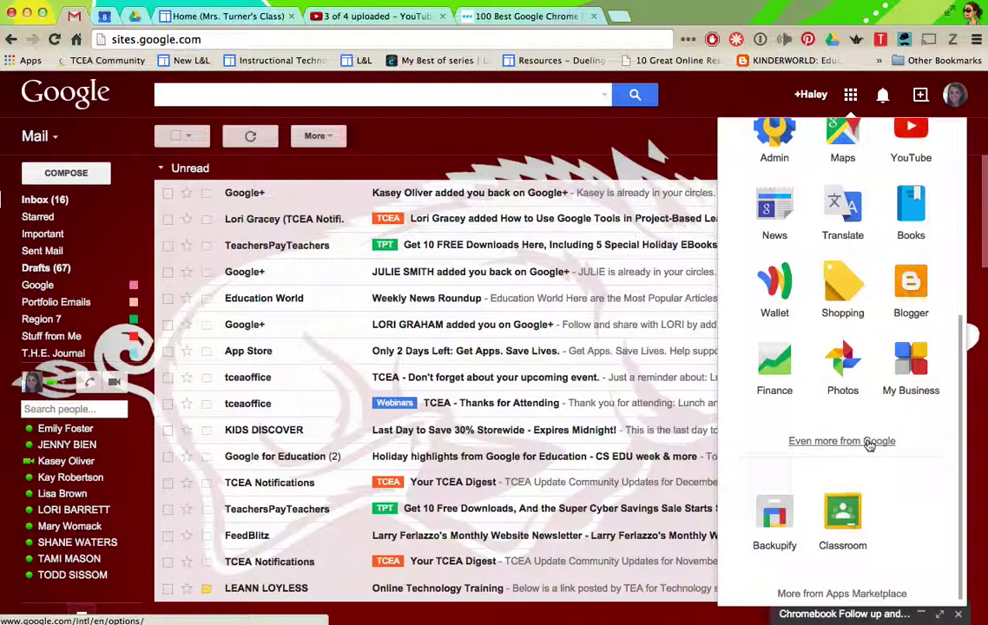
scroll(871, 320, up, 3)
scroll(872, 320, up, 2)
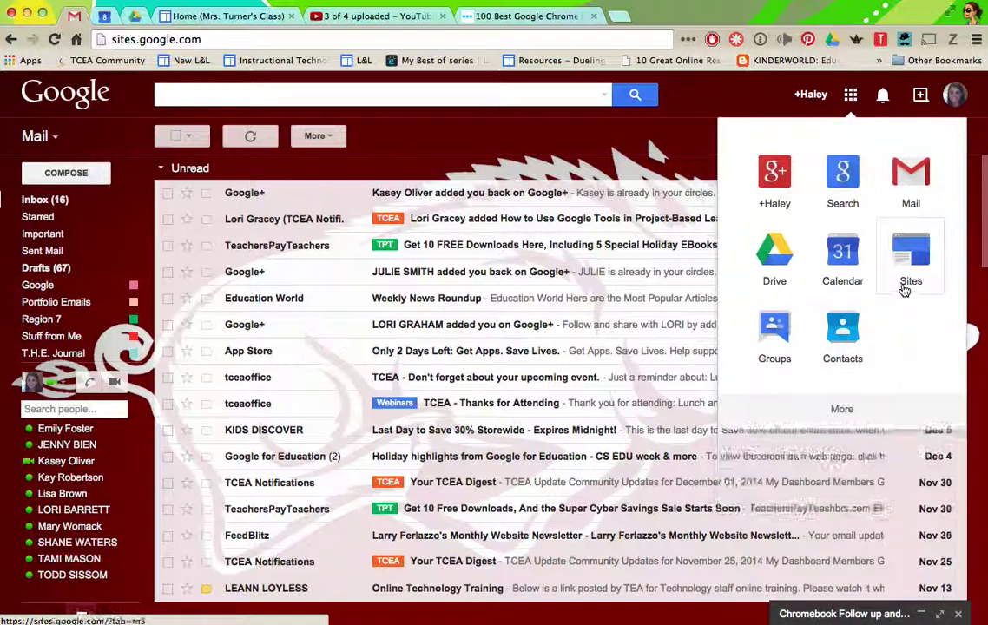
click(919, 256)
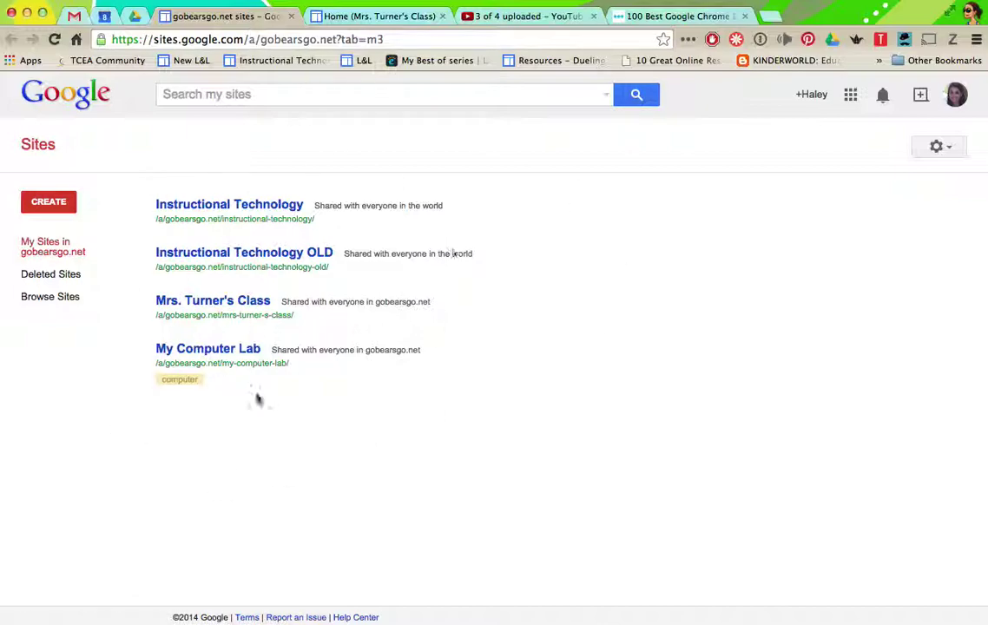
click(46, 205)
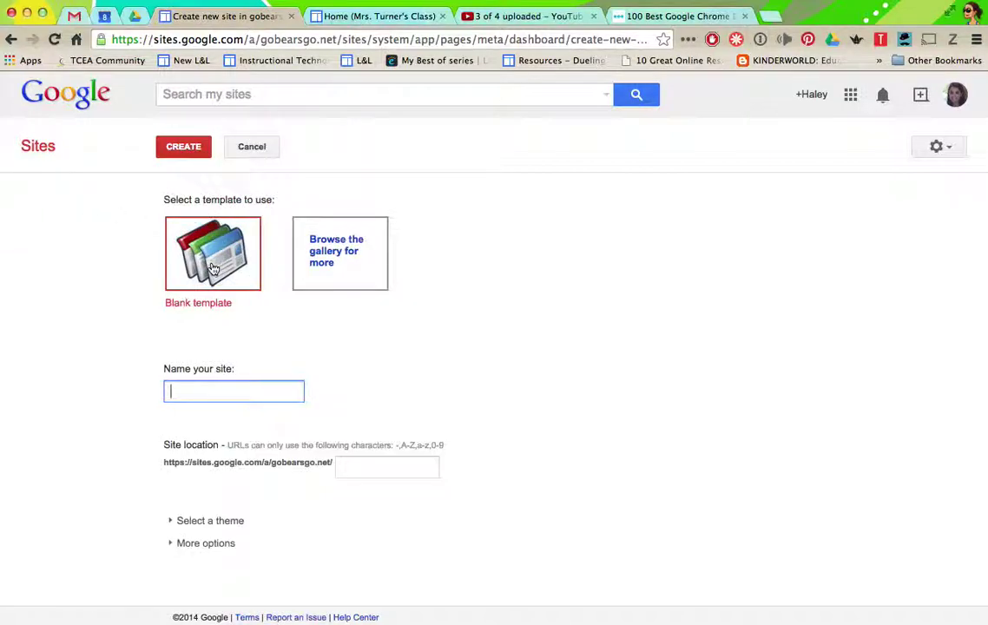
Browse the public Schools & education templates in the site template gallery
click(330, 258)
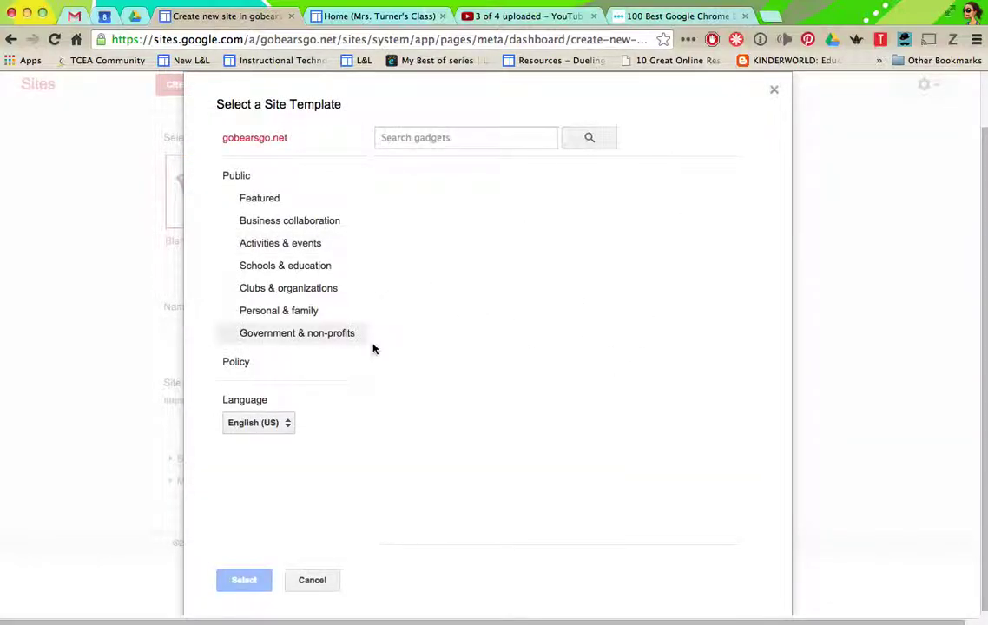
click(294, 272)
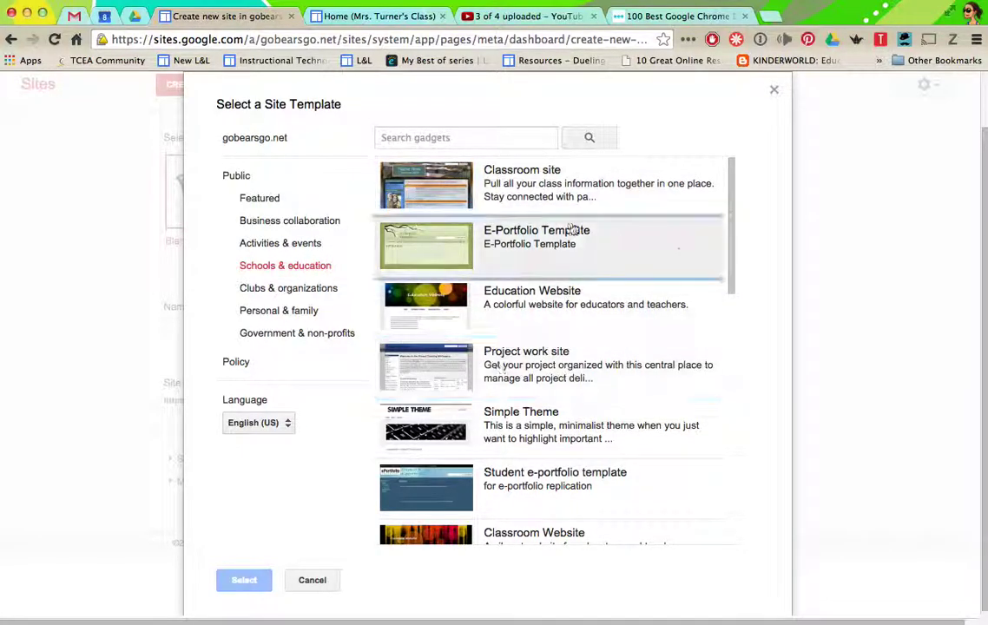
scroll(502, 369, down, 6)
scroll(502, 366, down, 3)
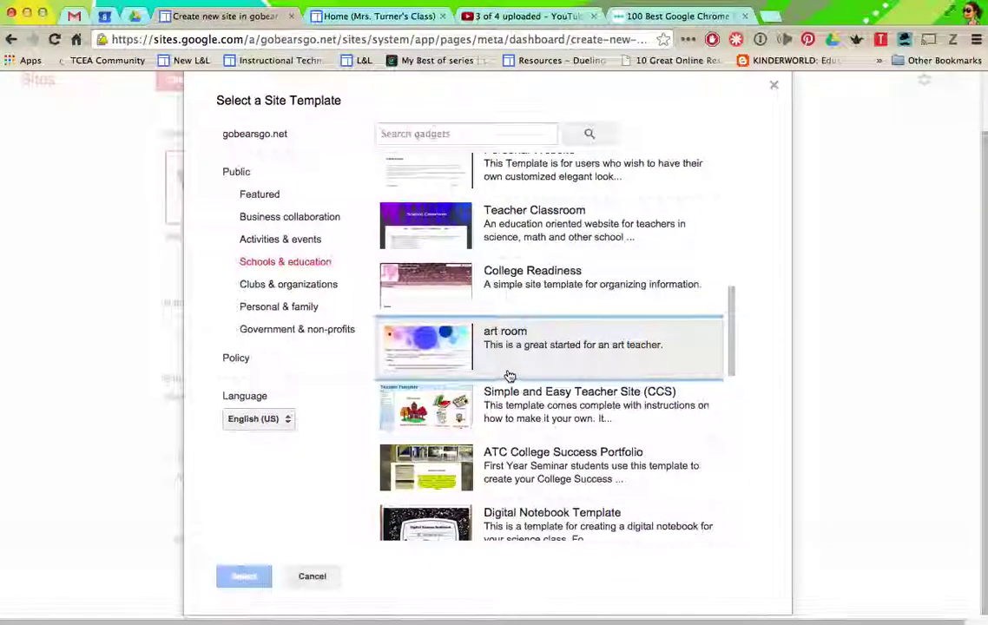
scroll(512, 367, up, 10)
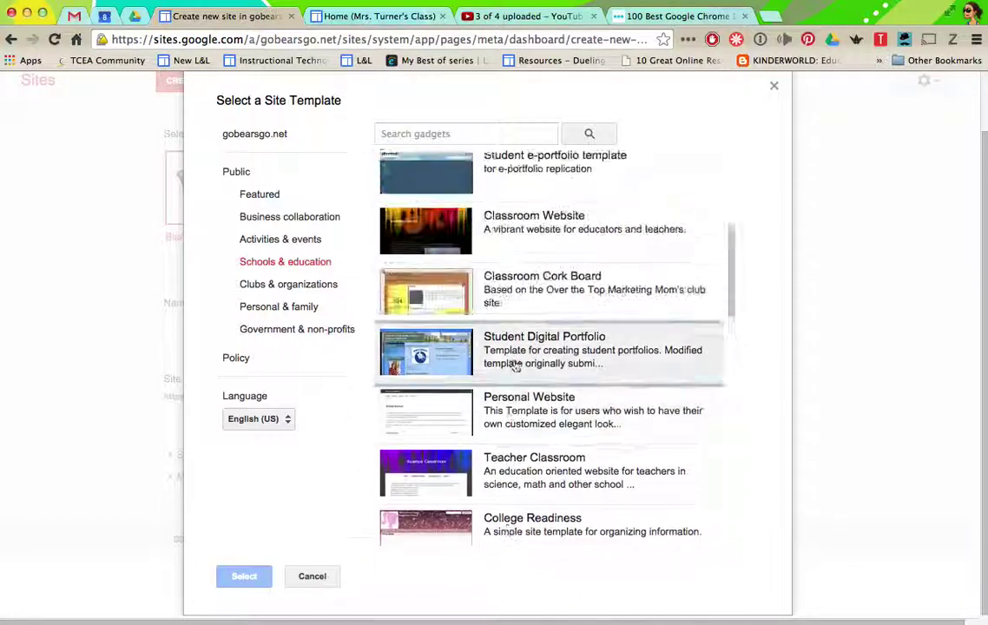
scroll(539, 262, down, 1)
scroll(538, 257, up, 1)
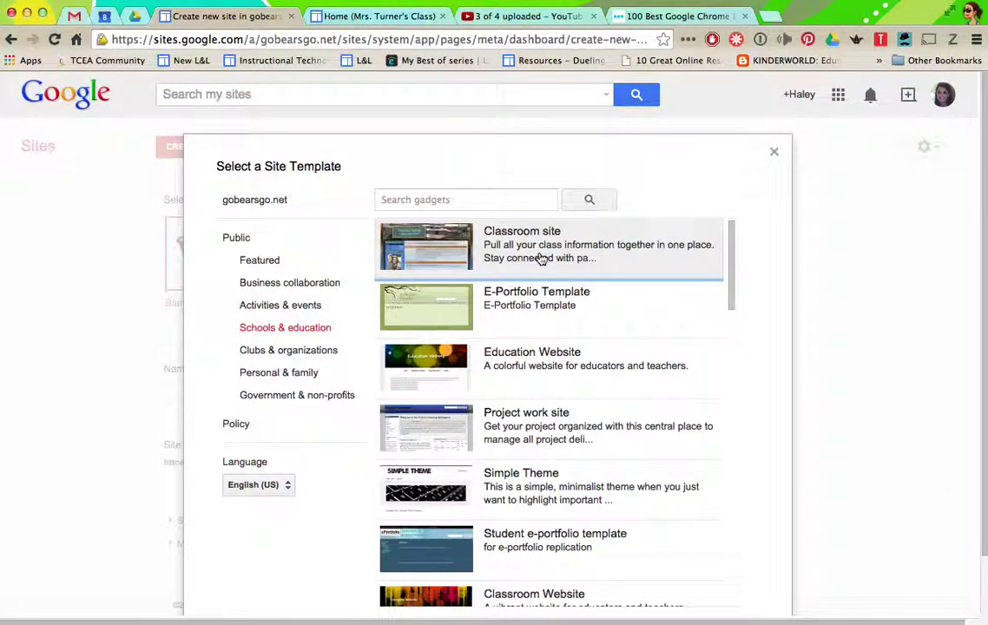
Examine the Classroom site template's details and full example page, then leave the gallery without selecting a template
click(540, 258)
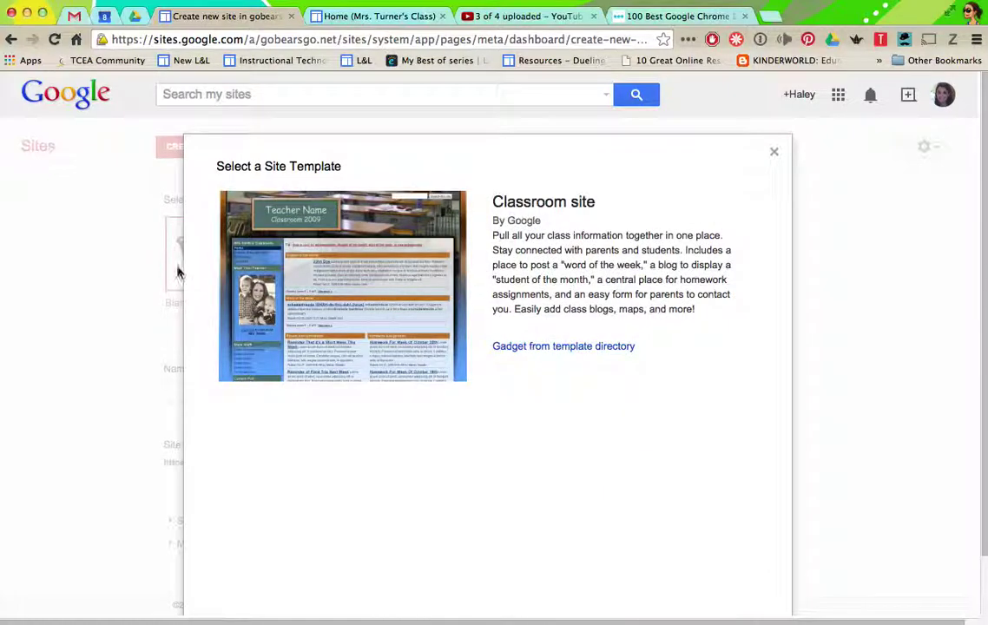
scroll(412, 302, down, 2)
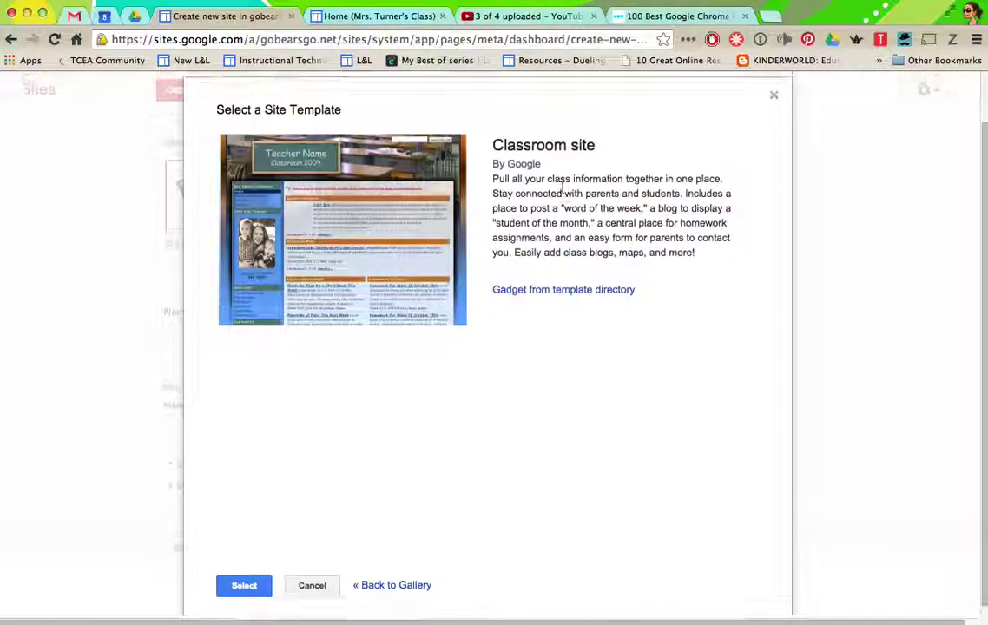
click(518, 282)
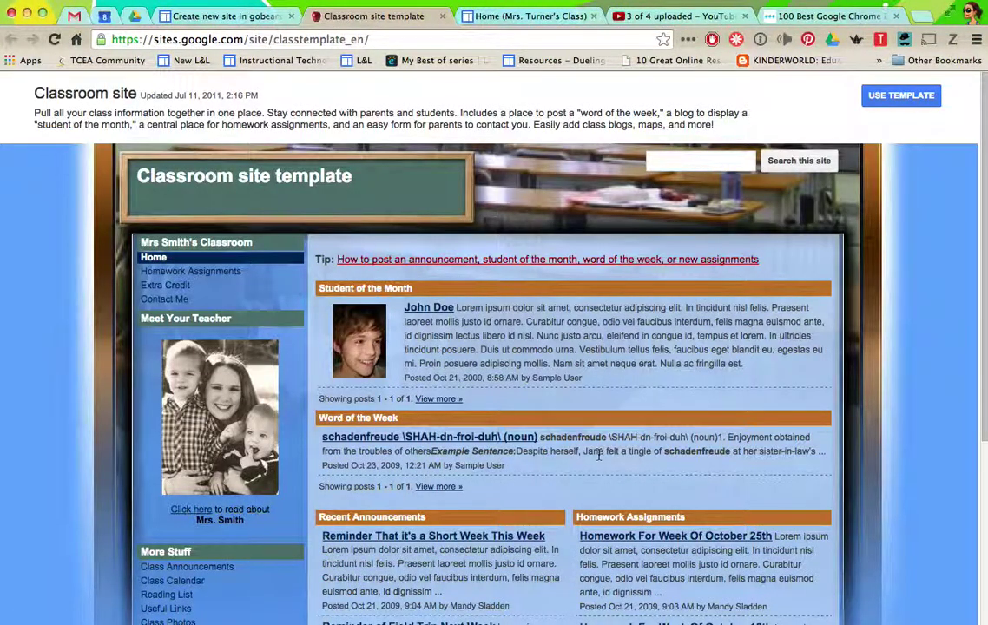
scroll(598, 454, down, 1)
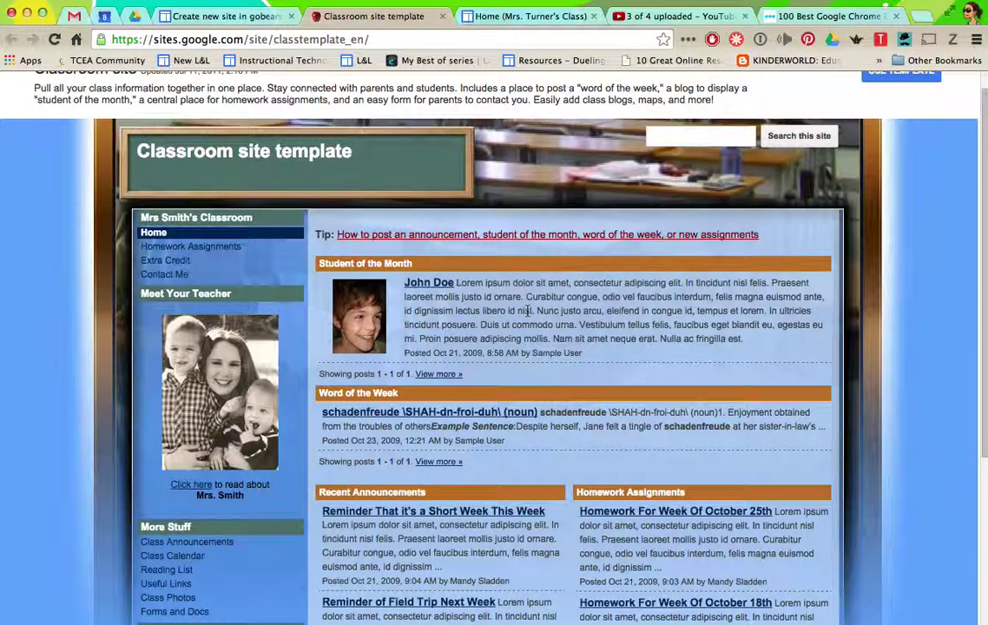
scroll(425, 470, down, 5)
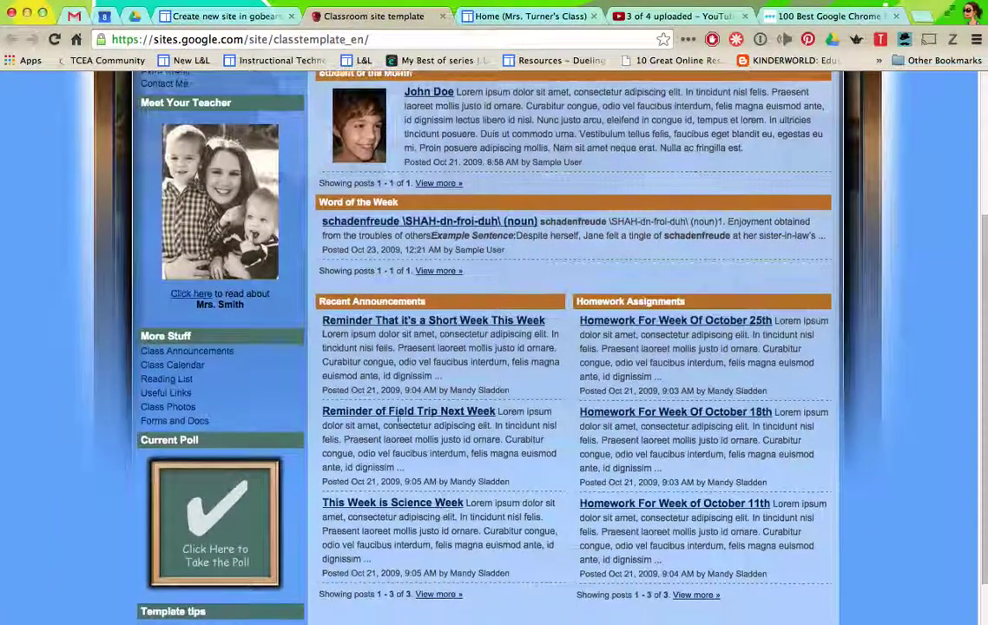
scroll(422, 517, down, 1)
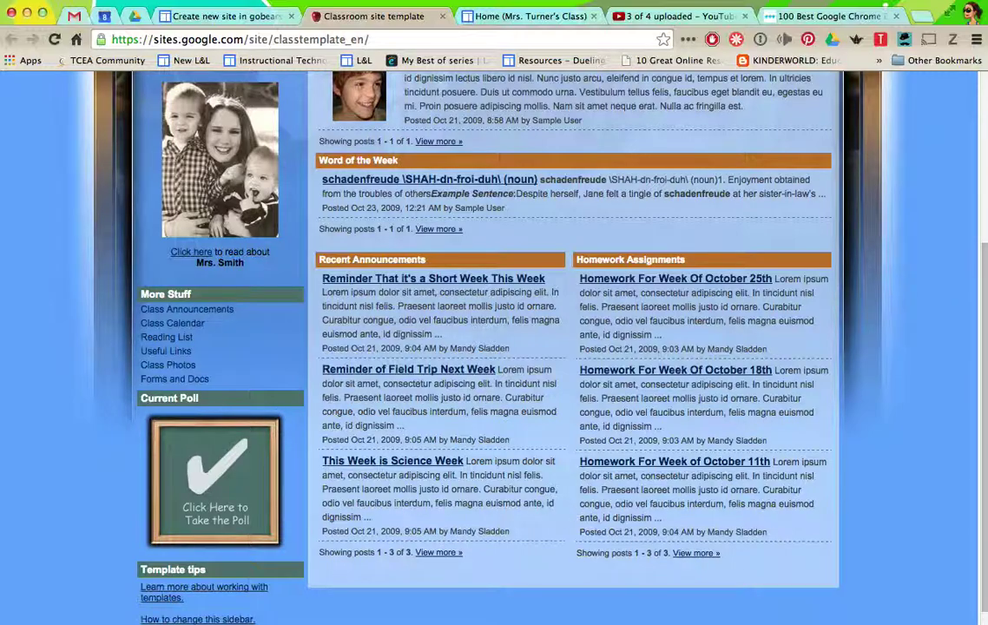
scroll(498, 339, up, 5)
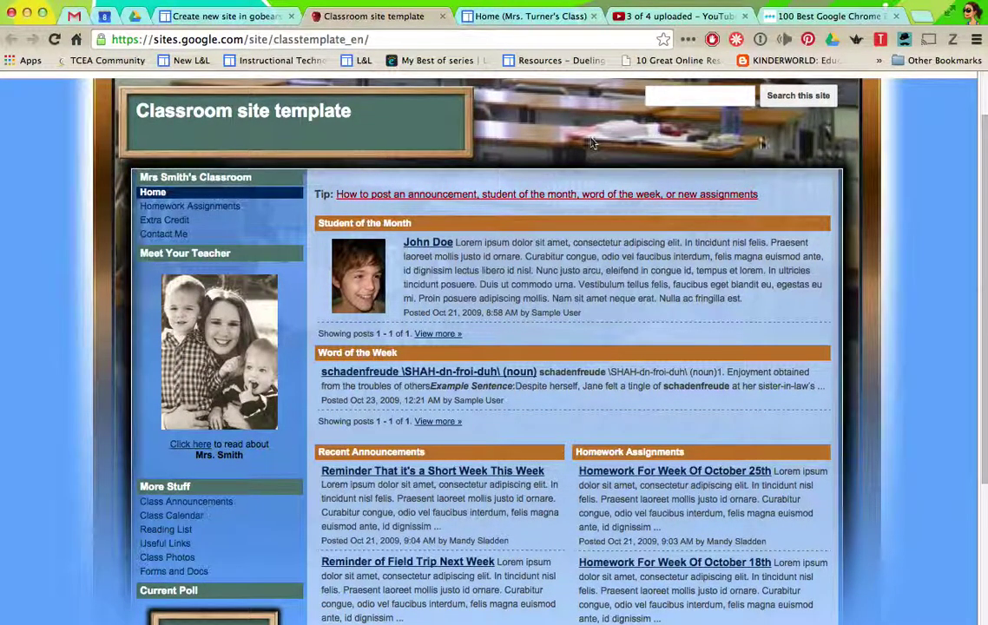
scroll(590, 144, down, 5)
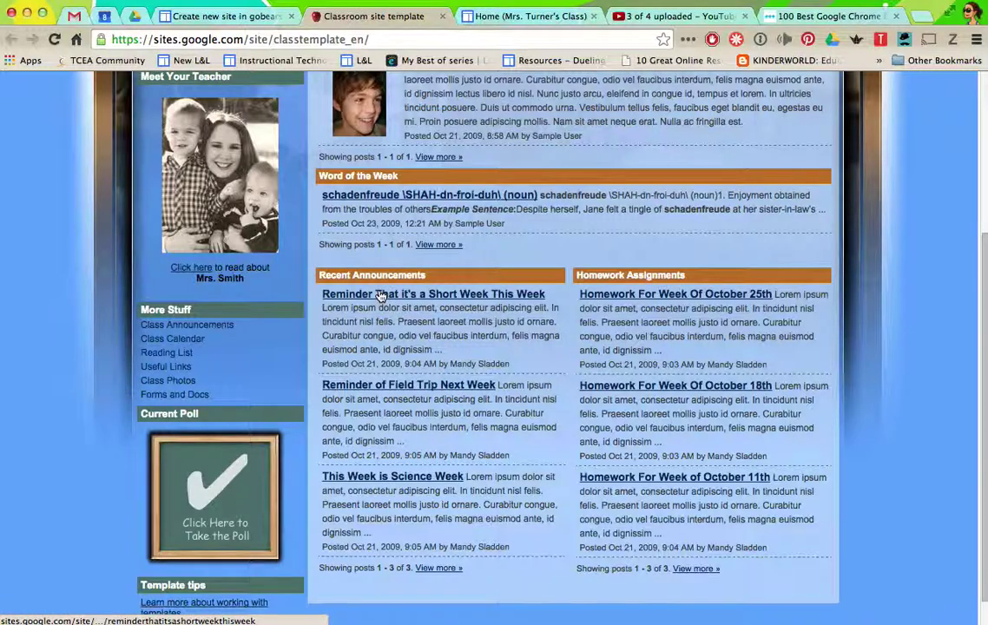
scroll(373, 261, up, 7)
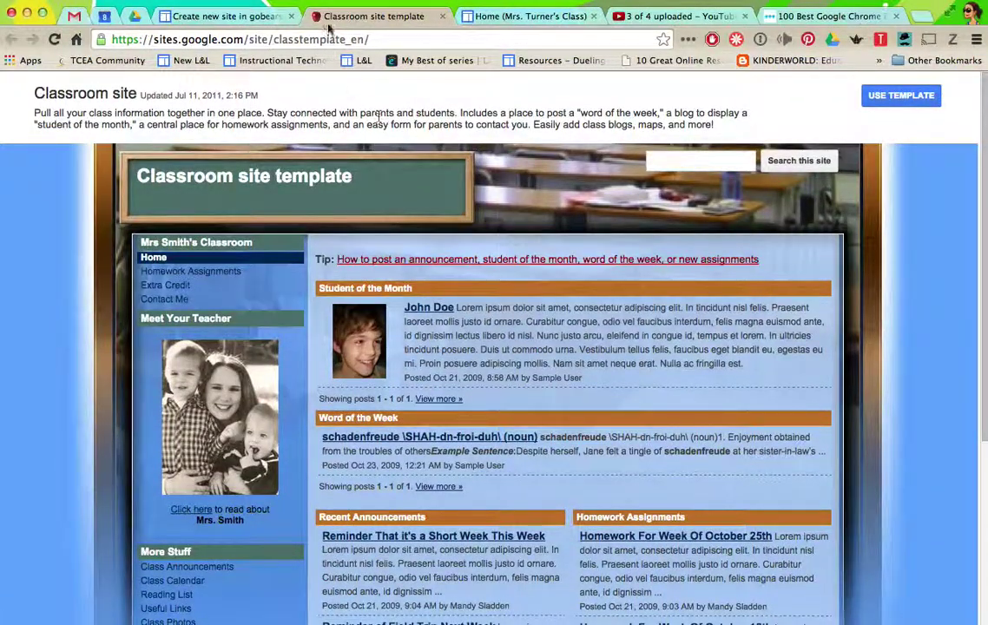
click(441, 15)
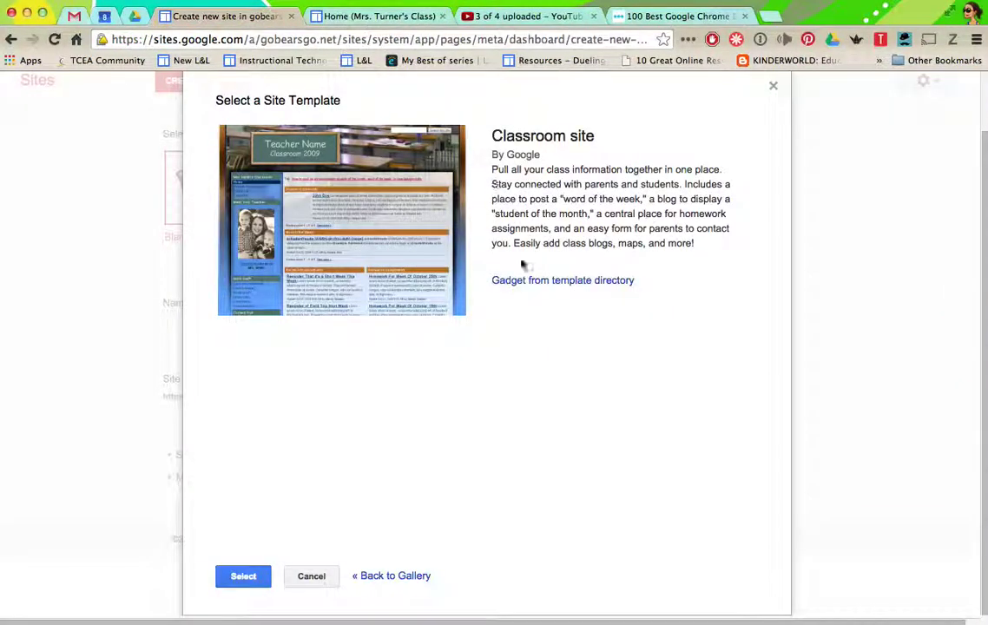
click(304, 576)
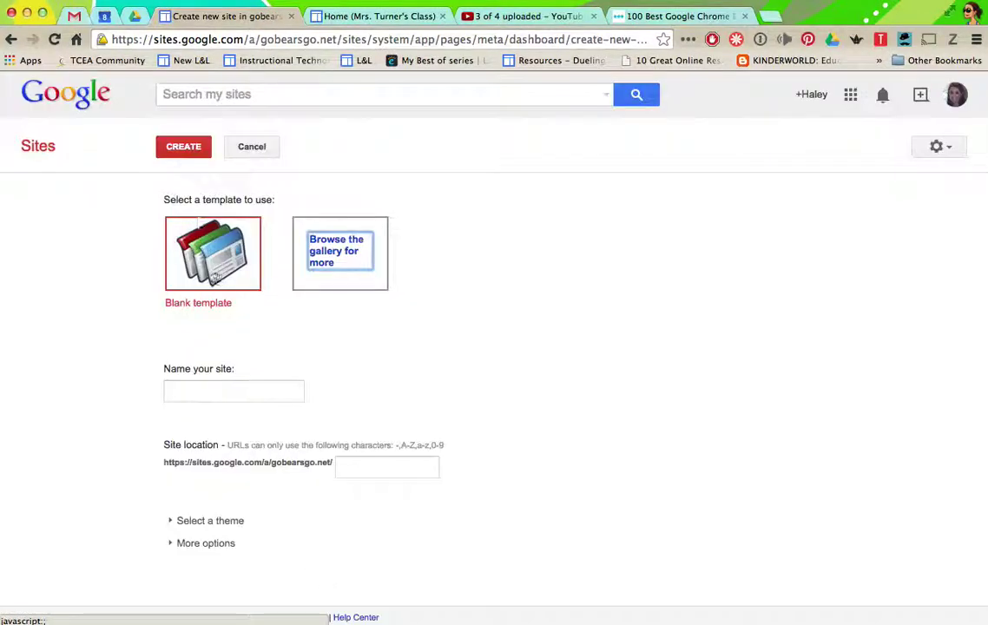
Keep the blank template and name the new site with the teacher's surname followed by "'s Class"
click(206, 316)
click(219, 388)
text(Turner's Class)
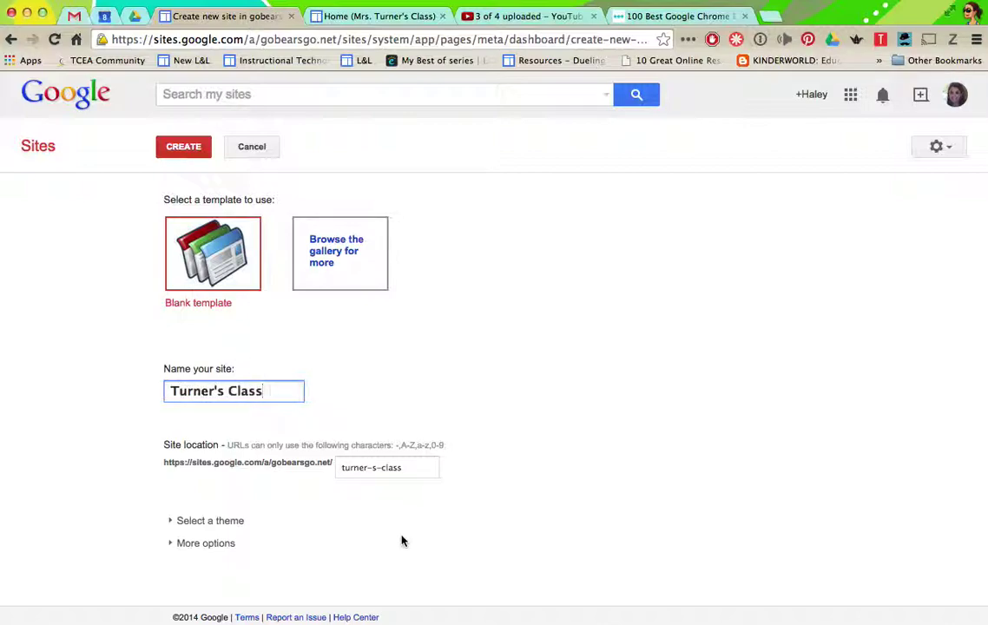
Expand the theme choices and select the Vinyl Panel theme for the new site
click(174, 520)
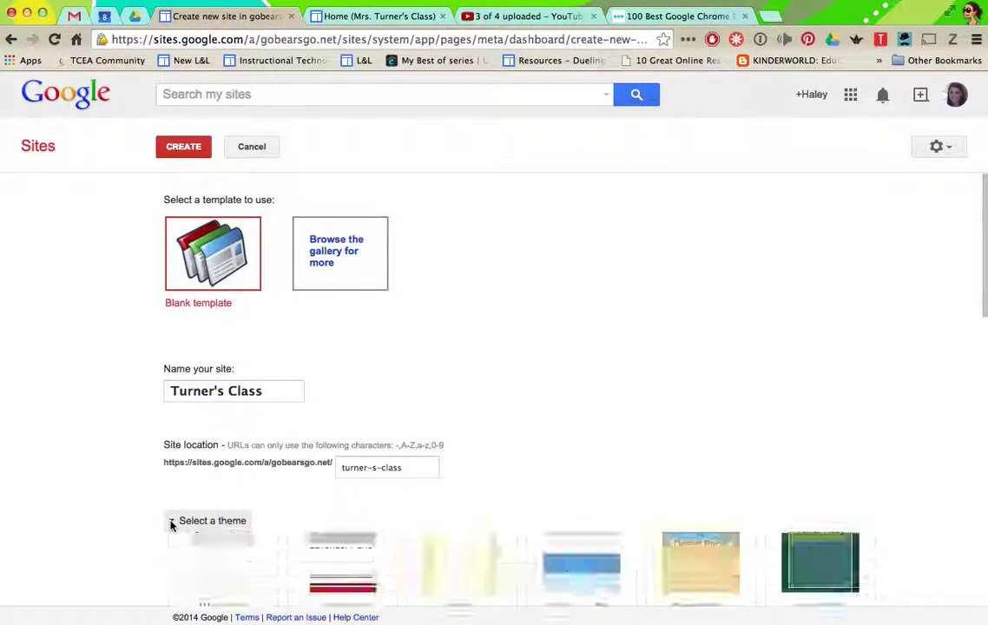
scroll(179, 520, down, 6)
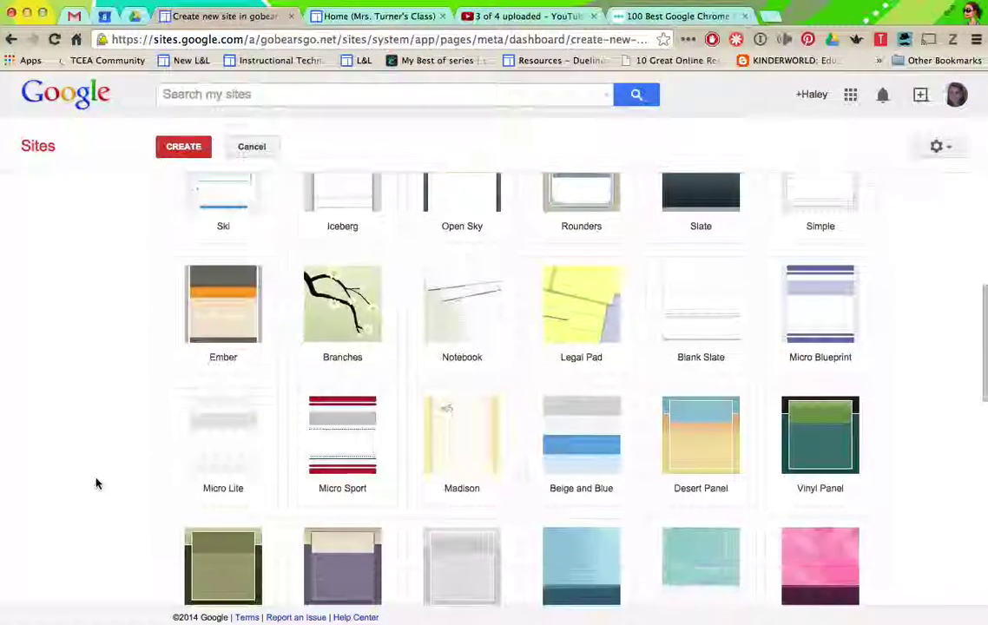
scroll(96, 483, down, 5)
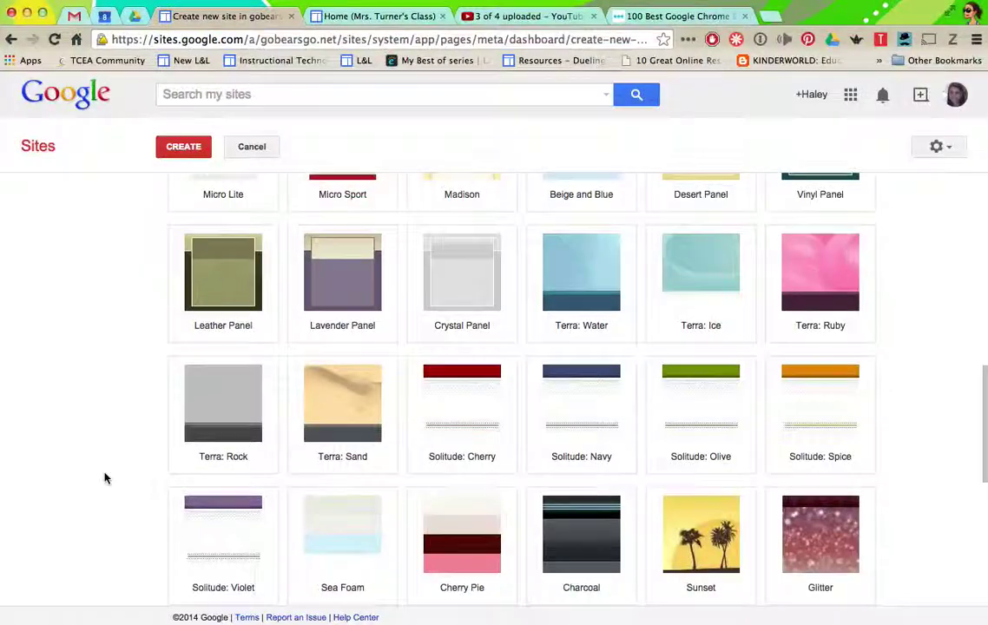
scroll(106, 476, up, 6)
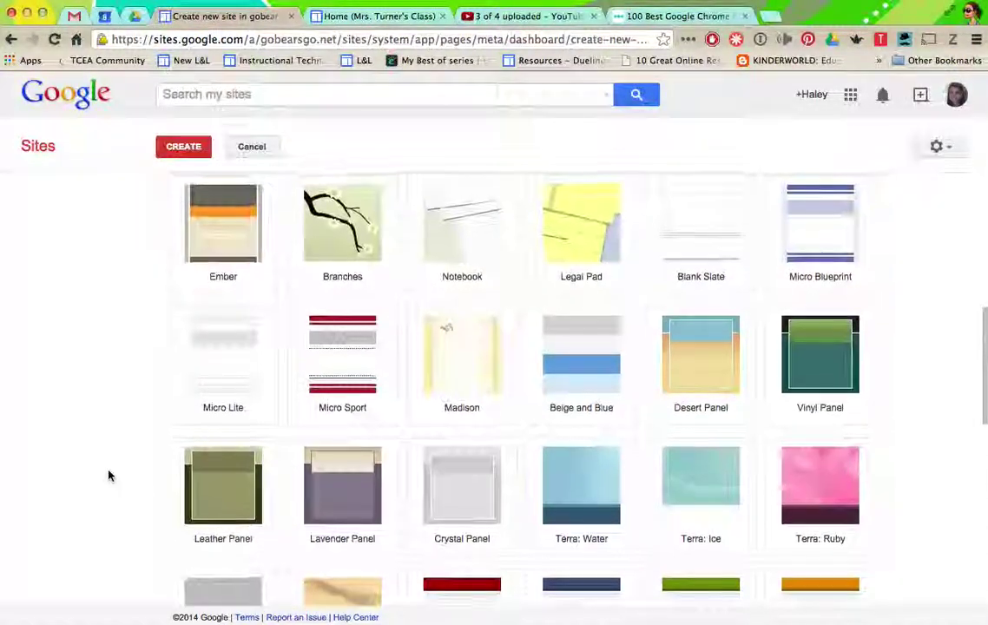
click(825, 394)
scroll(921, 315, up, 5)
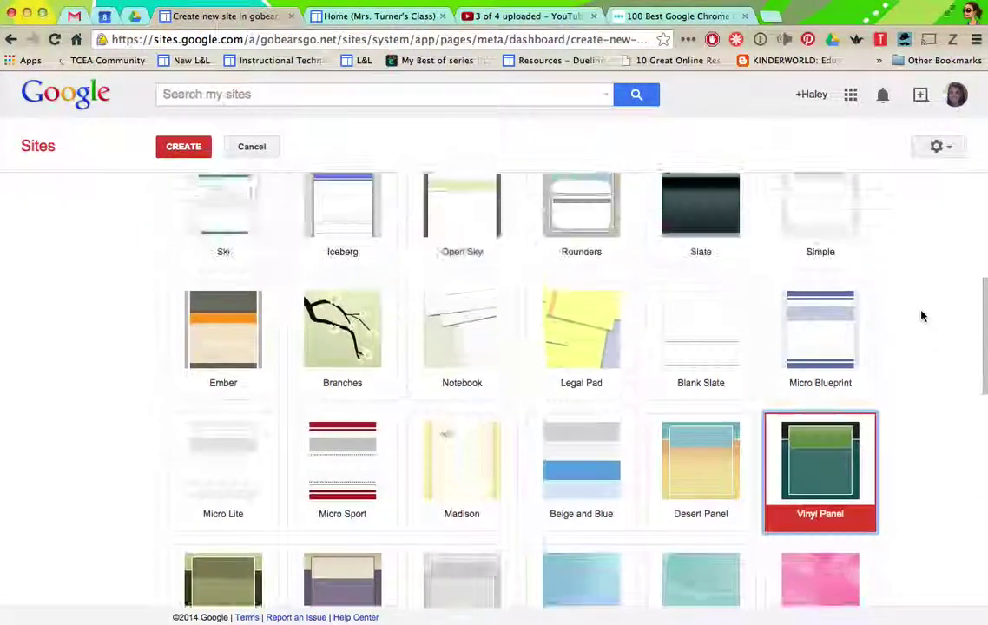
View the additional options for site categories and site description, leave them empty, and collapse them again
scroll(922, 315, down, 10)
click(176, 576)
scroll(147, 562, down, 4)
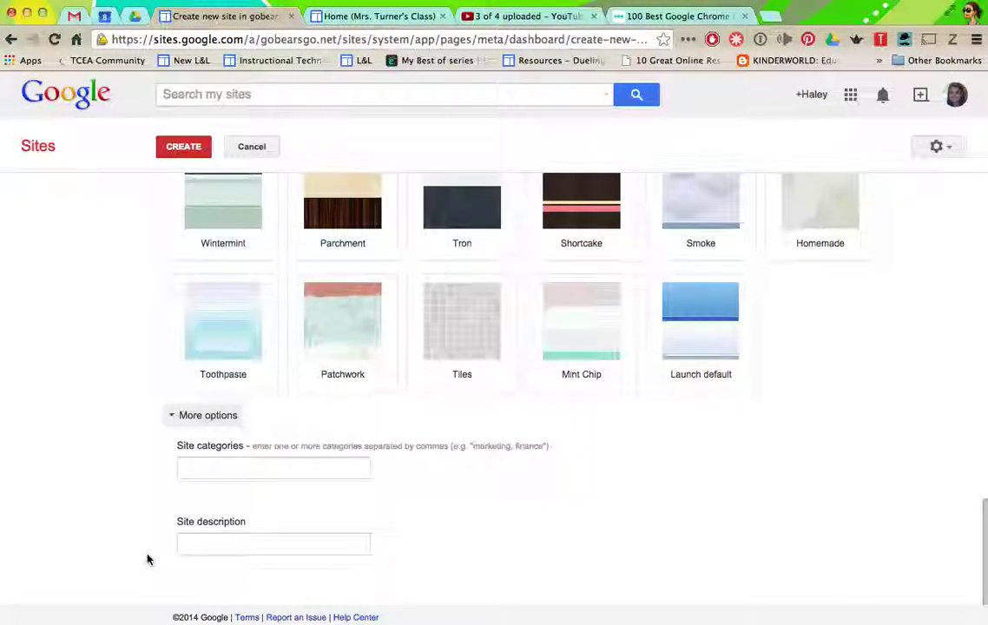
click(198, 468)
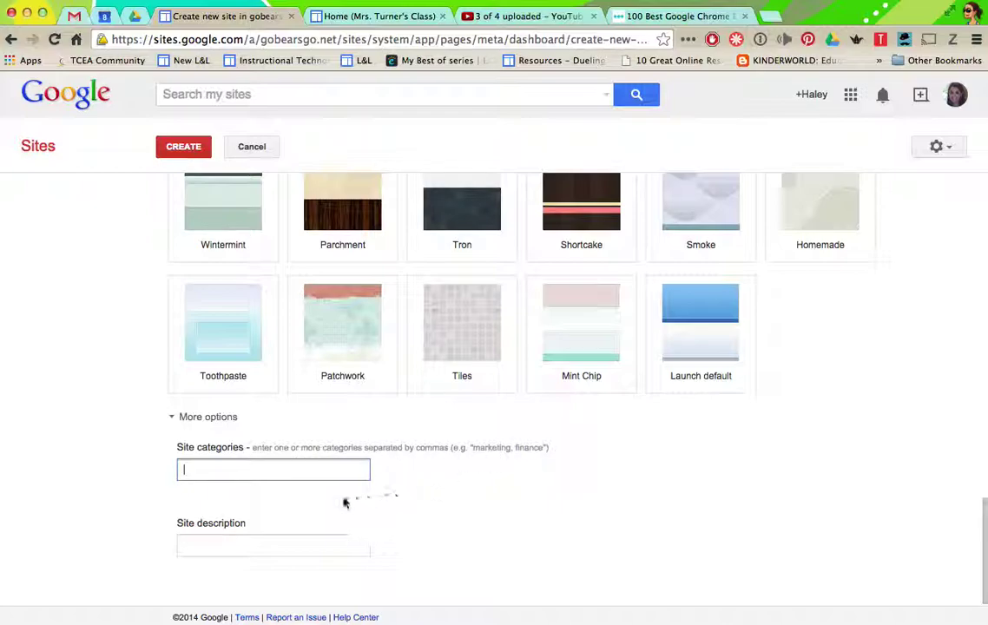
click(178, 417)
Create the site with the entered name and selected theme
scroll(160, 375, up, 5)
scroll(103, 465, up, 10)
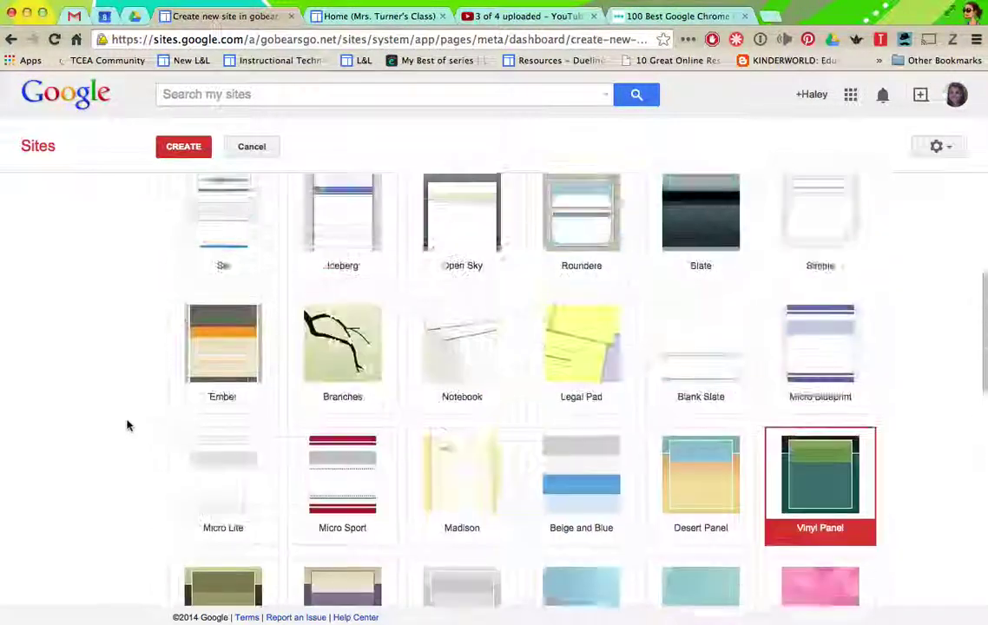
click(189, 149)
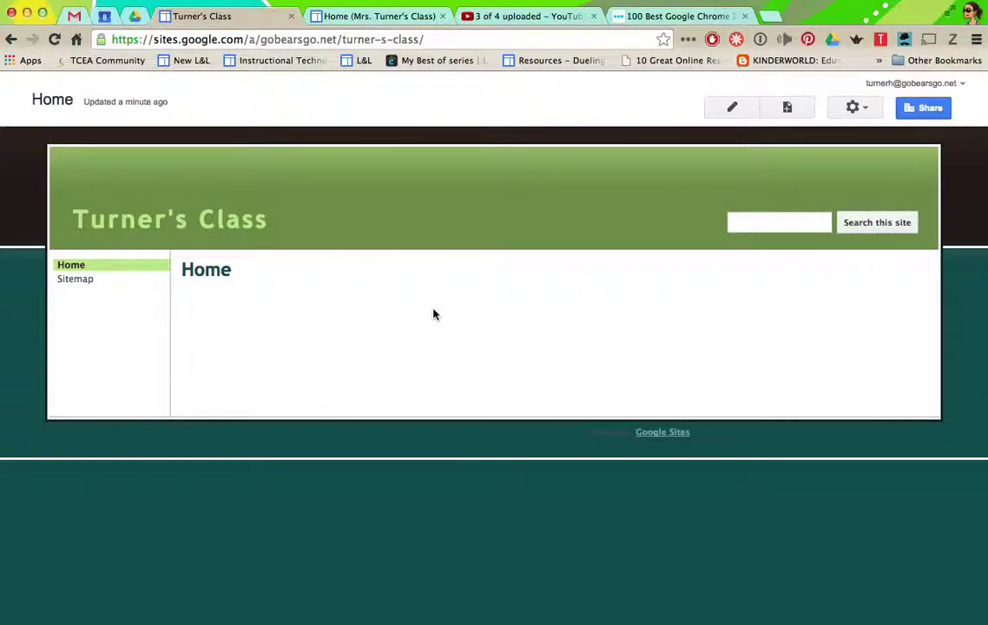
Open the Home page for editing and enter a line welcoming visitors to the teacher's class
click(732, 106)
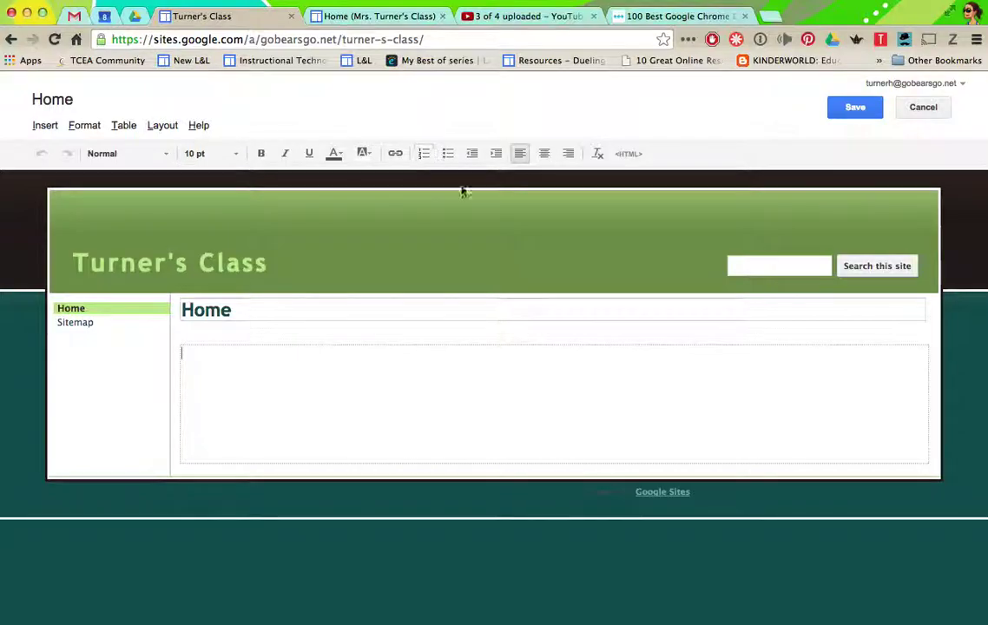
text(Wel)
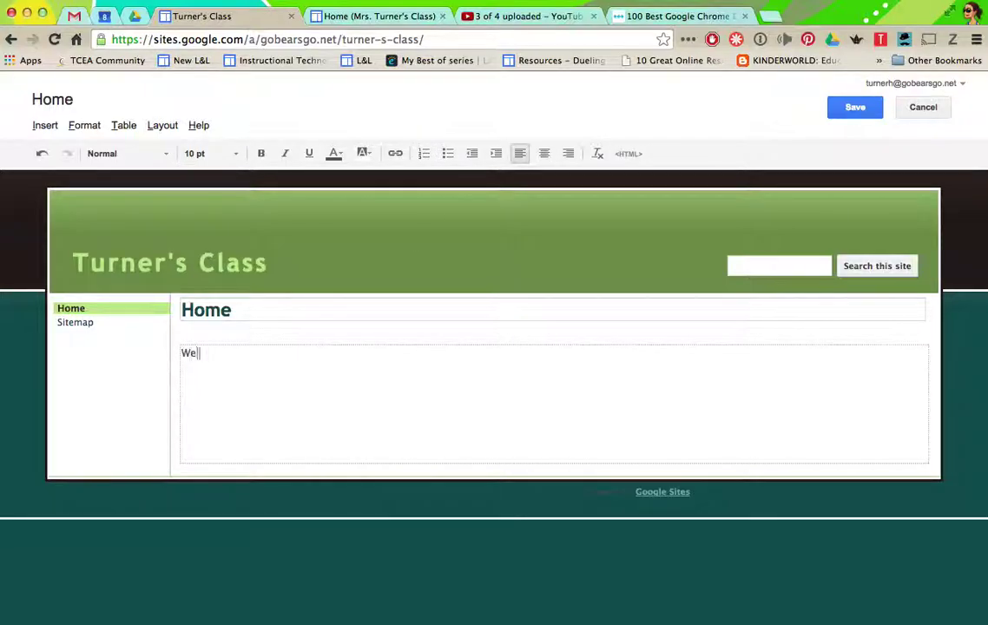
text(come to Mrs. Turner's Class)
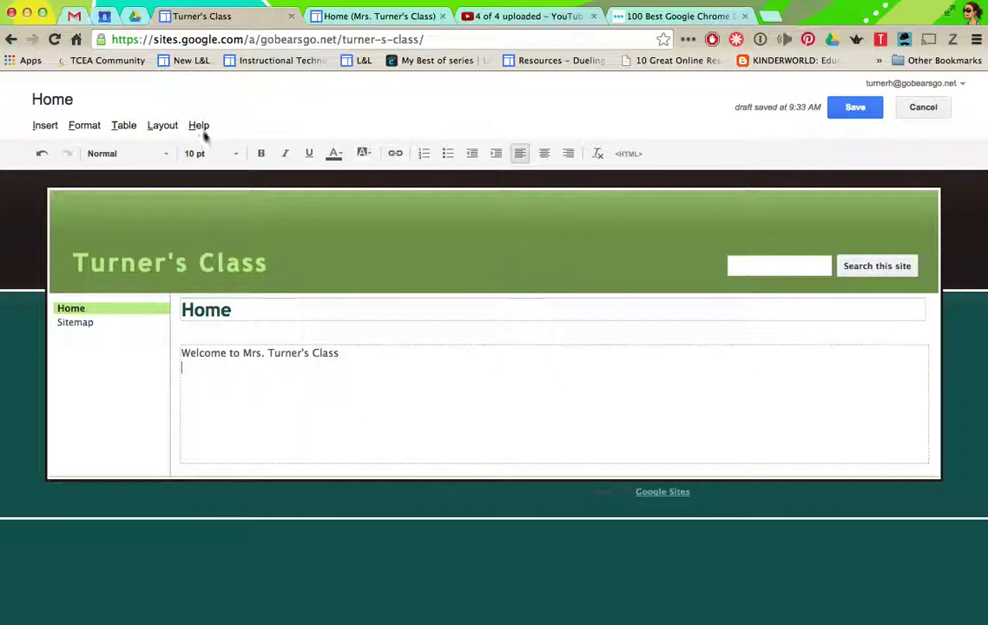
Try the Two column (simple) layout and the Left sidebar layout on the Home page
click(173, 127)
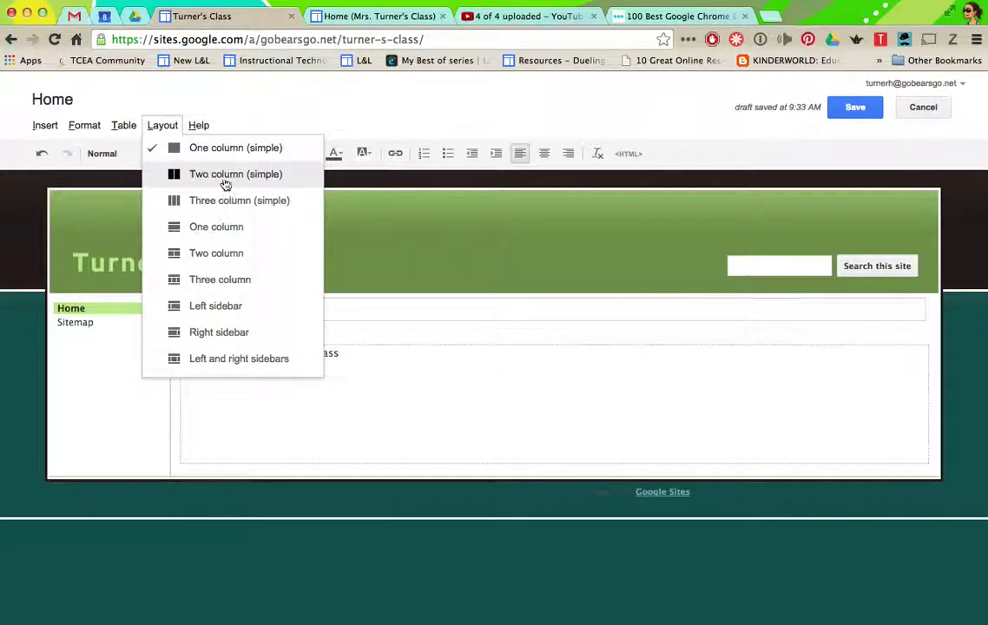
click(196, 175)
click(149, 126)
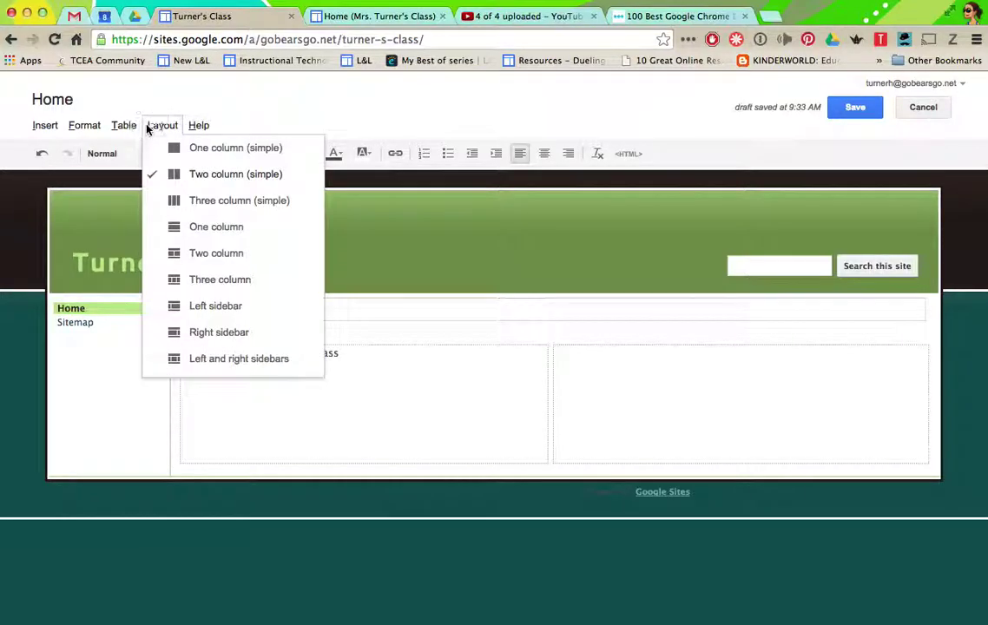
click(224, 307)
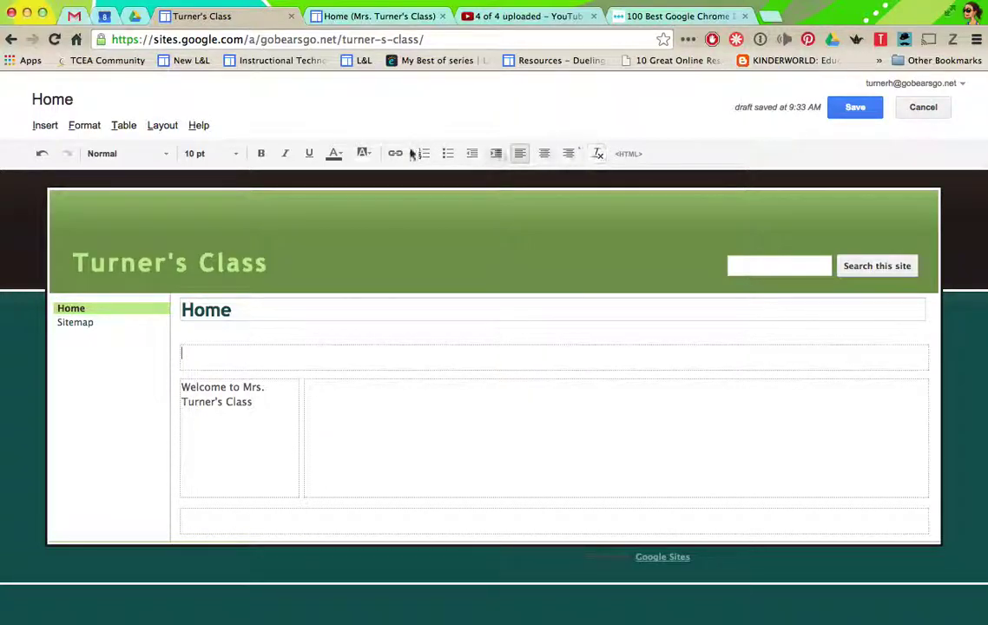
click(121, 126)
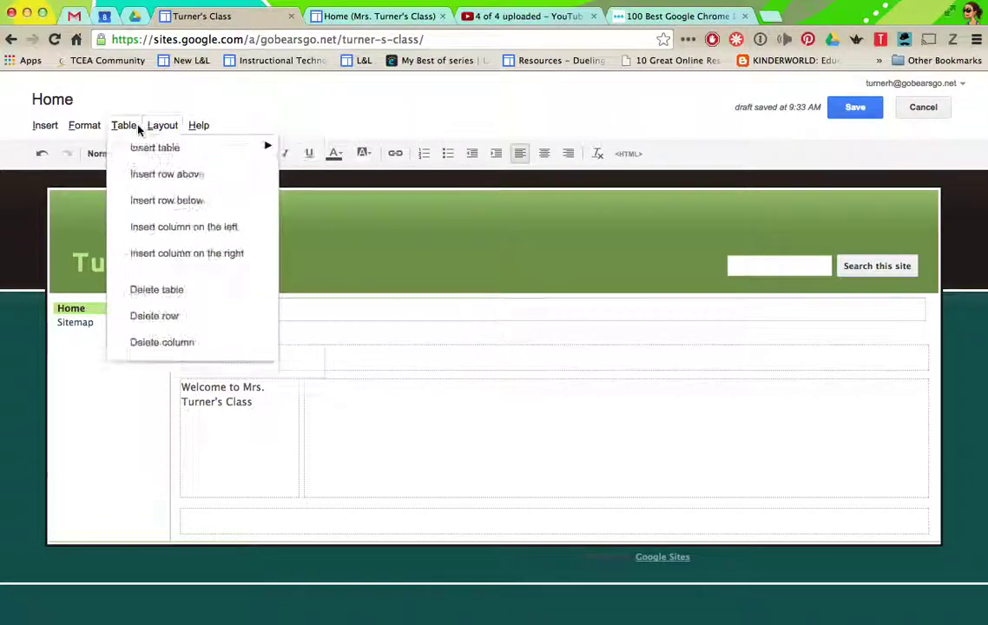
click(76, 127)
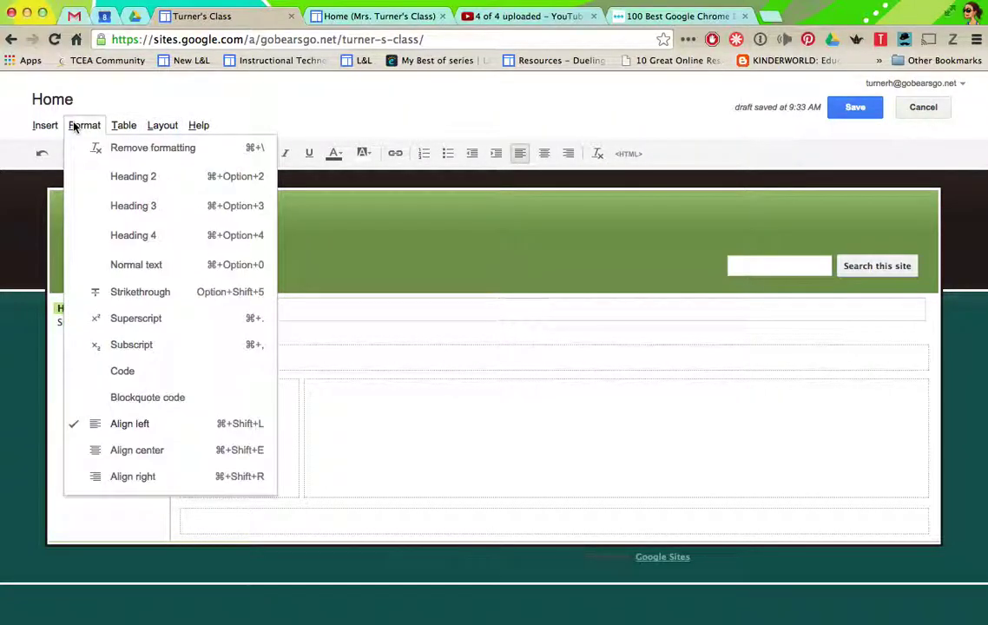
click(45, 126)
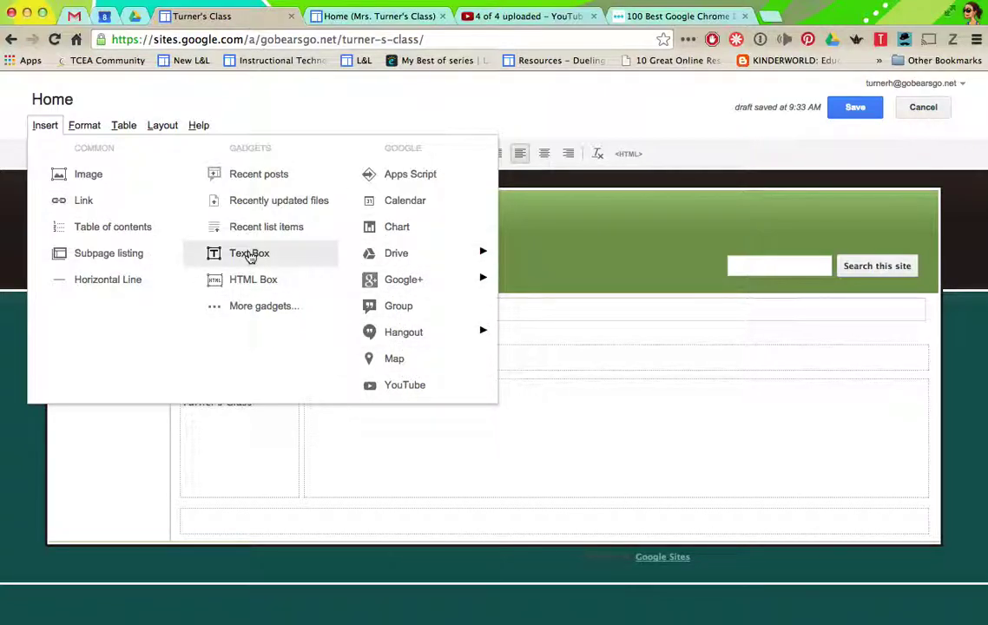
Change the Home page layout to Three column (simple)
click(158, 127)
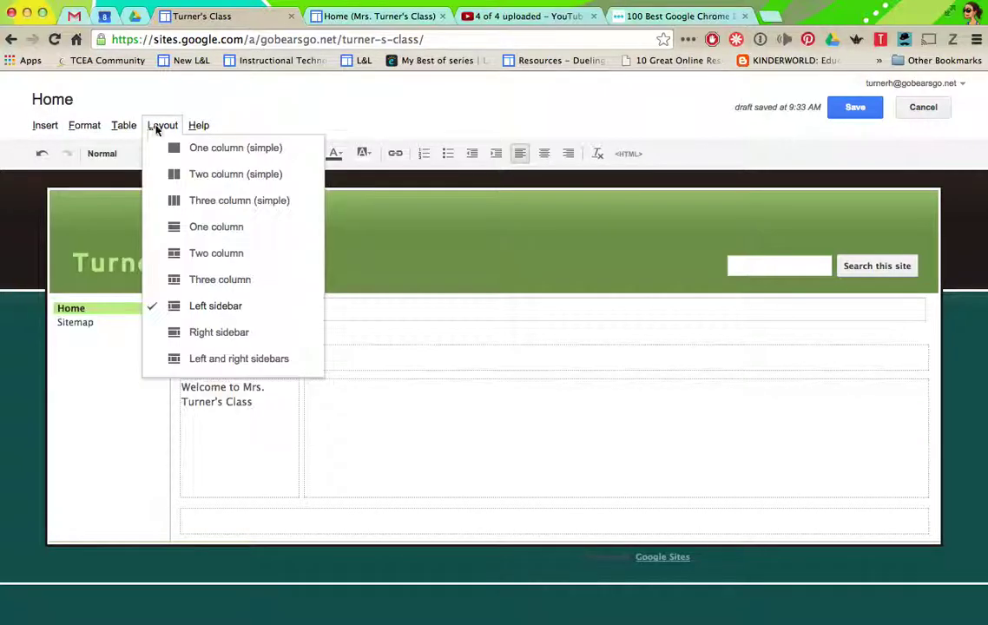
click(241, 201)
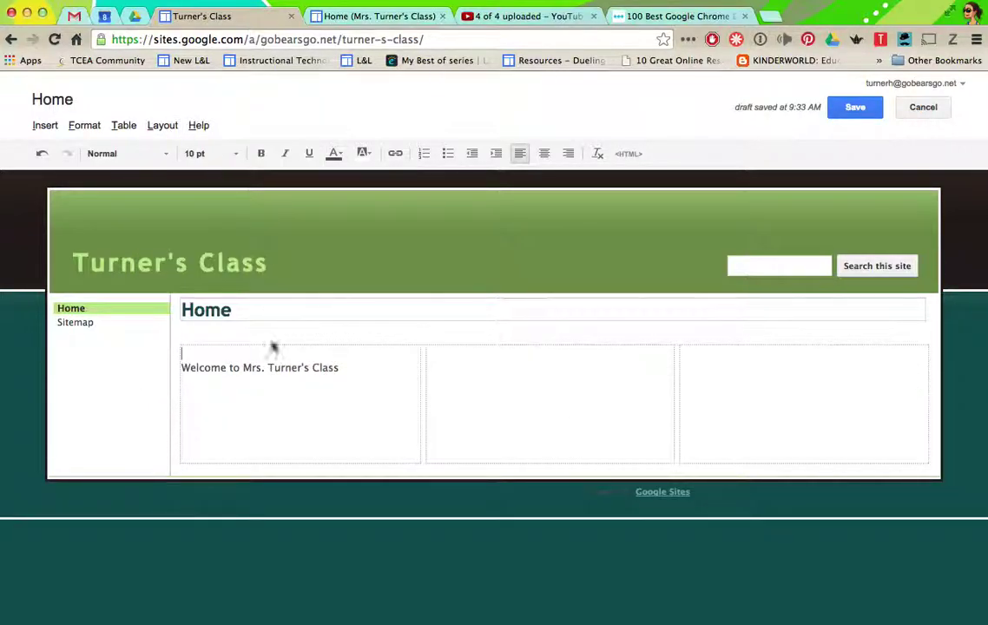
Insert a table of 8 columns and 6 rows above the welcome line and enter "dsfsd" in its first cell
click(122, 126)
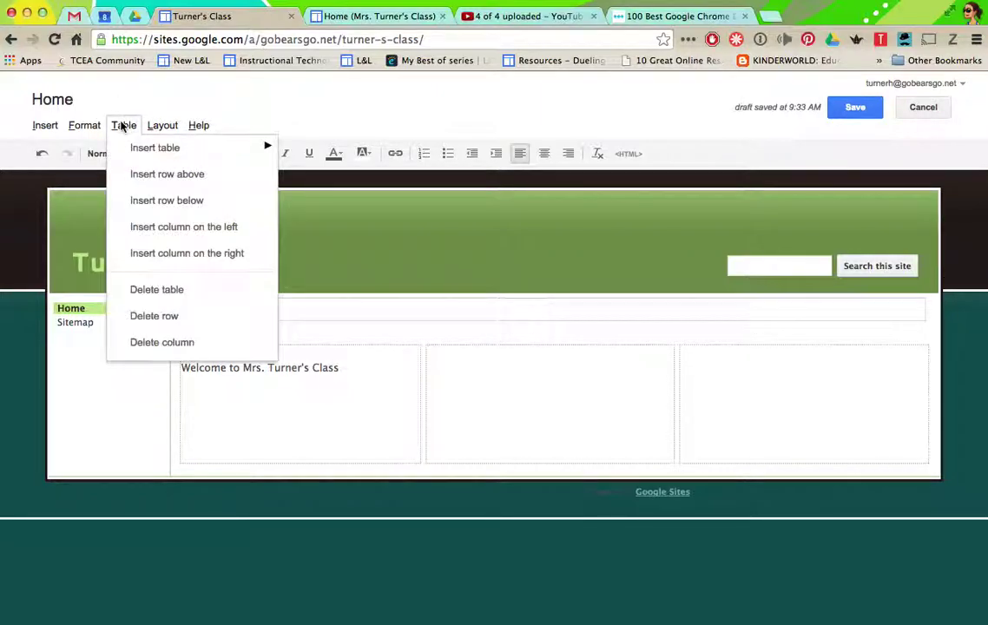
mouse_move(126, 153)
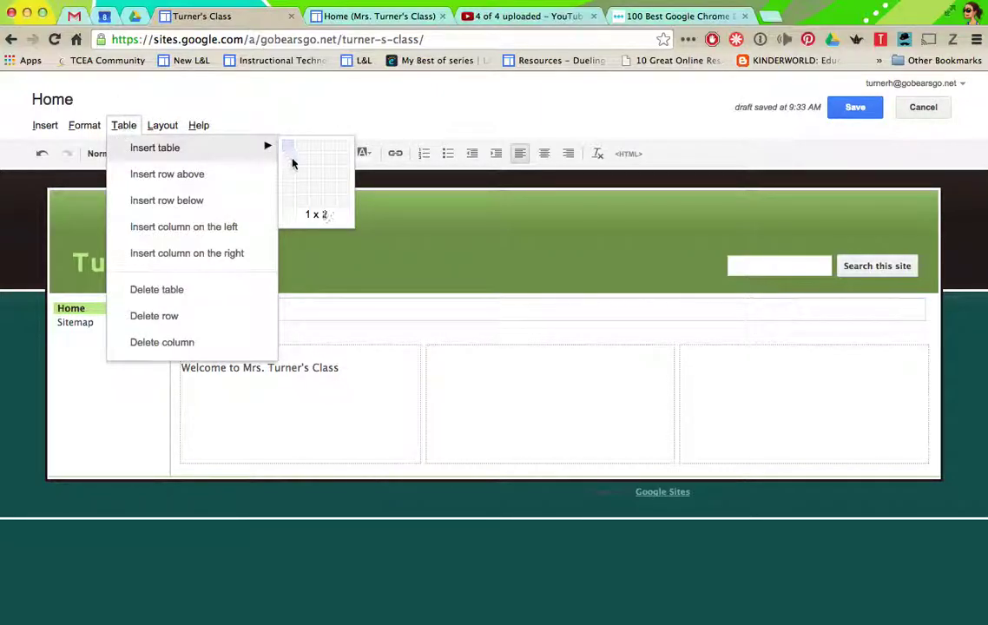
click(383, 214)
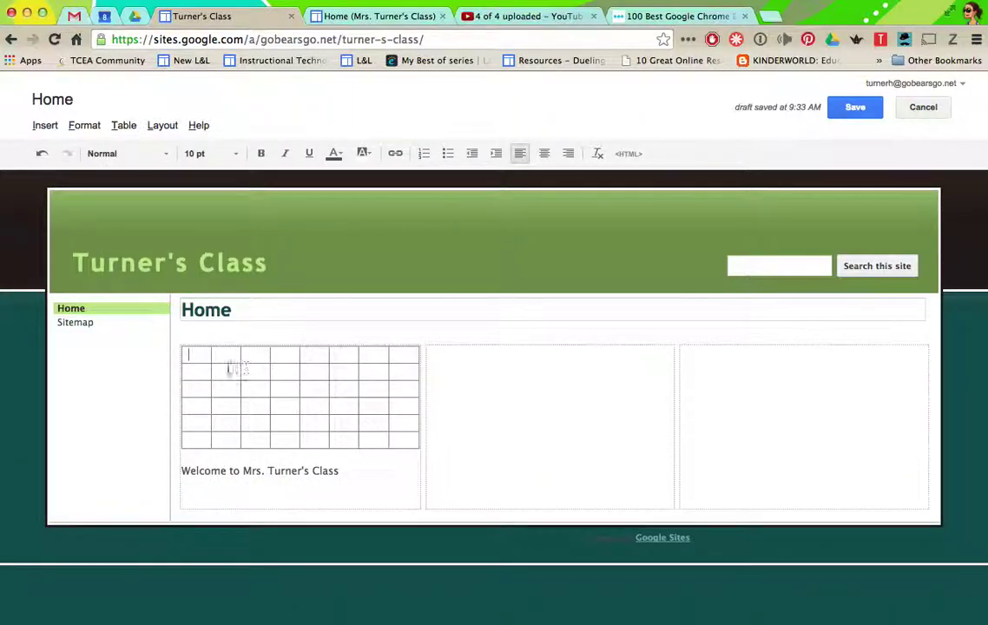
text(dsfsd)
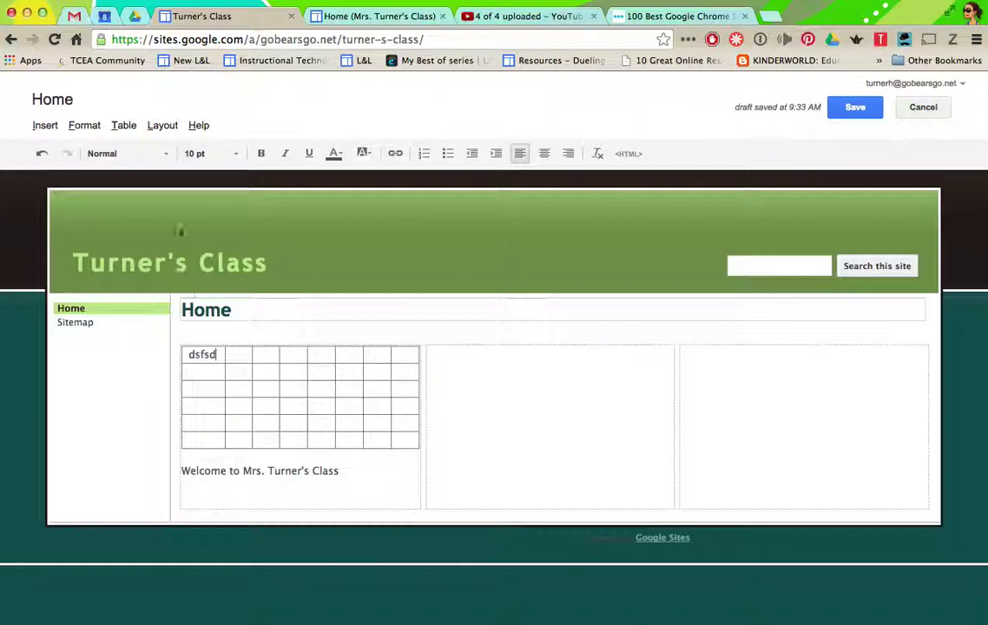
Format the welcome line below the table as Heading 2 and save the Home page
click(85, 126)
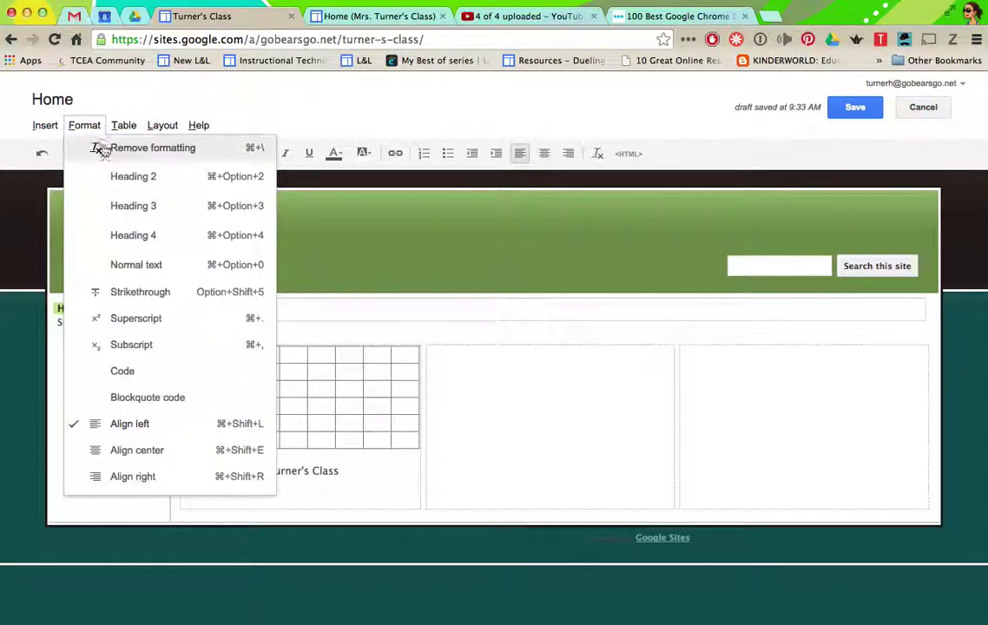
click(124, 125)
click(86, 123)
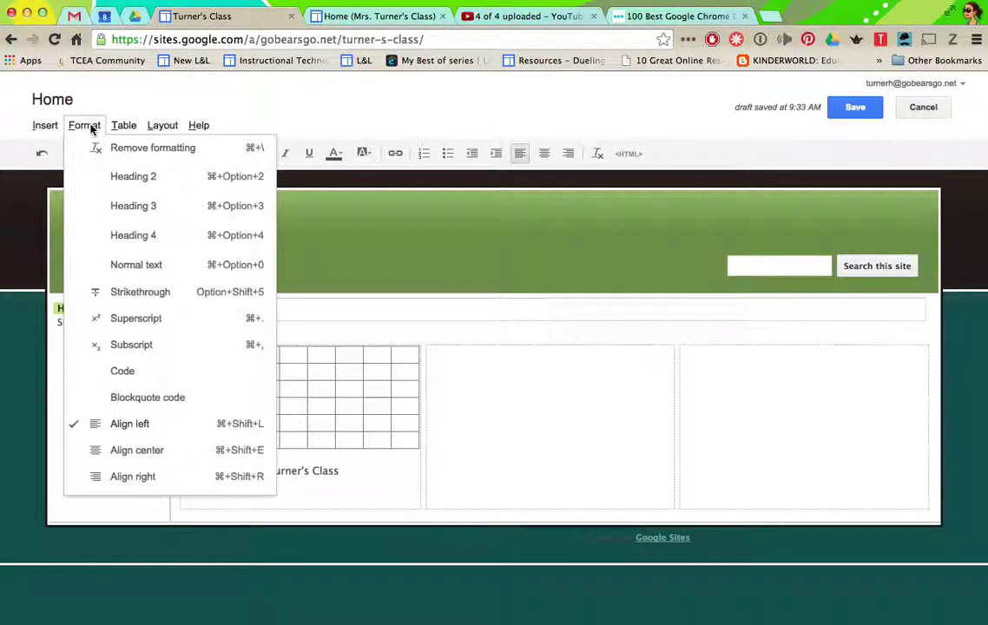
drag(364, 463, 178, 470)
click(78, 125)
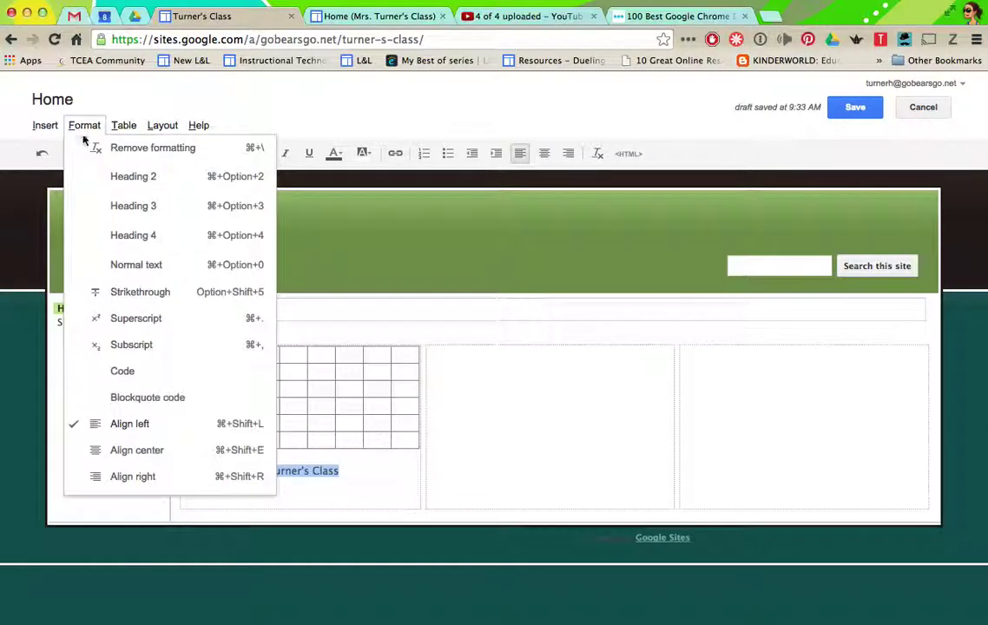
click(104, 178)
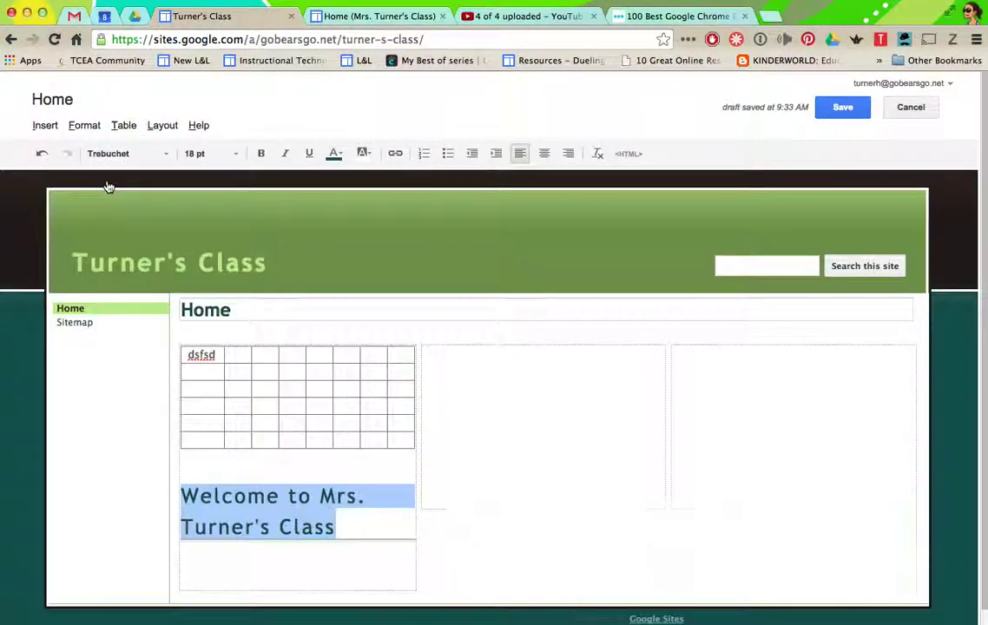
click(387, 517)
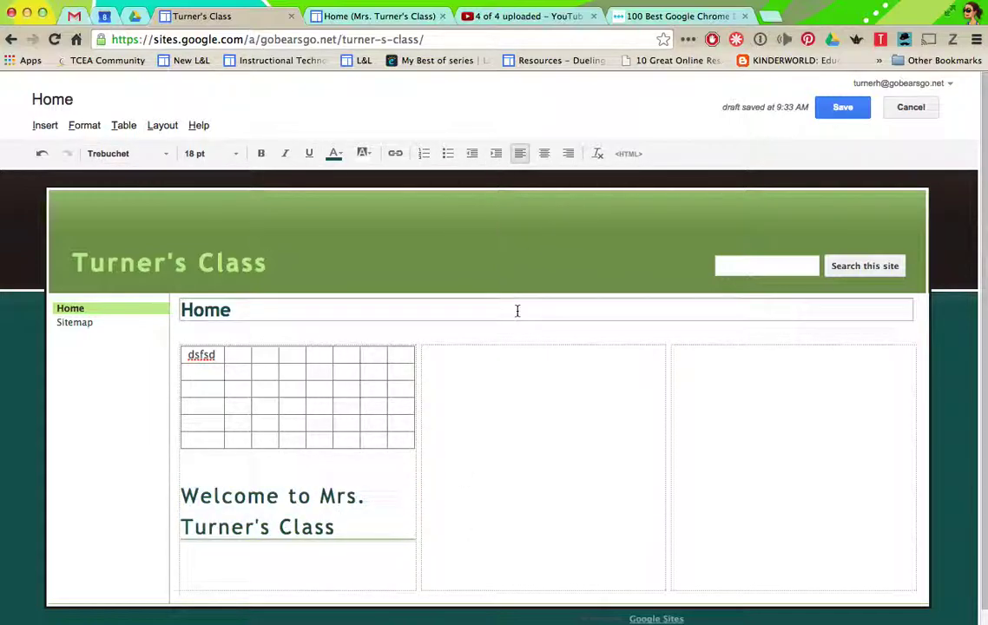
click(470, 374)
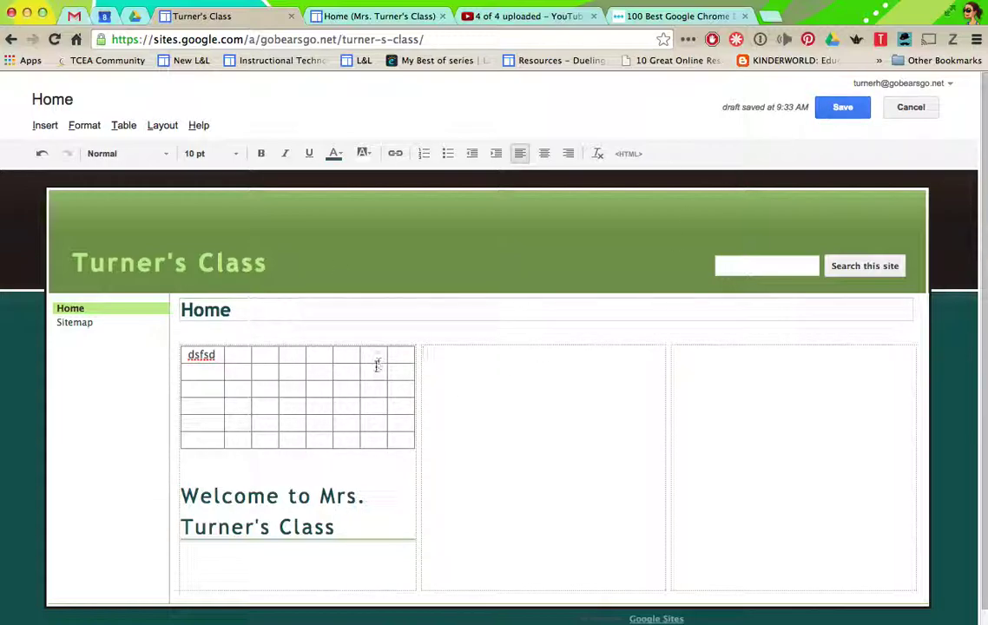
click(842, 107)
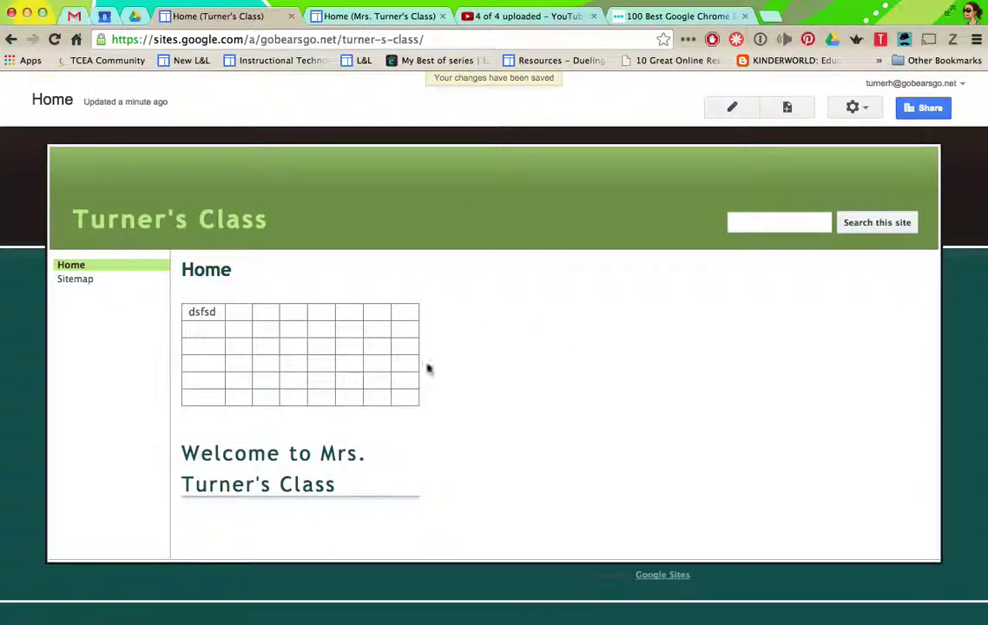
Switch to Gmail, look at the list of Google apps for the Sites entry, and return to the class site
click(74, 16)
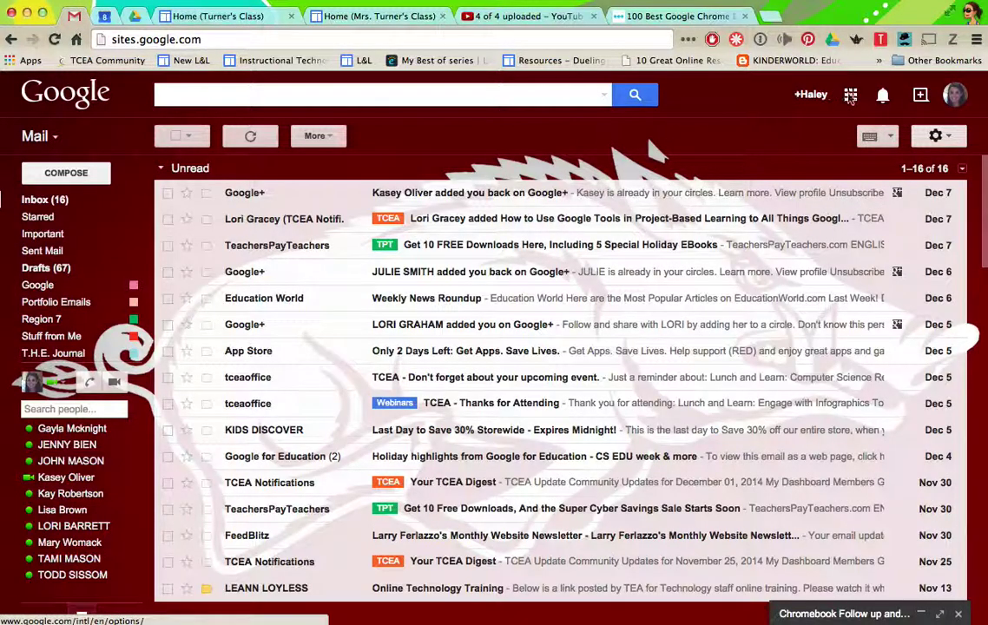
click(851, 95)
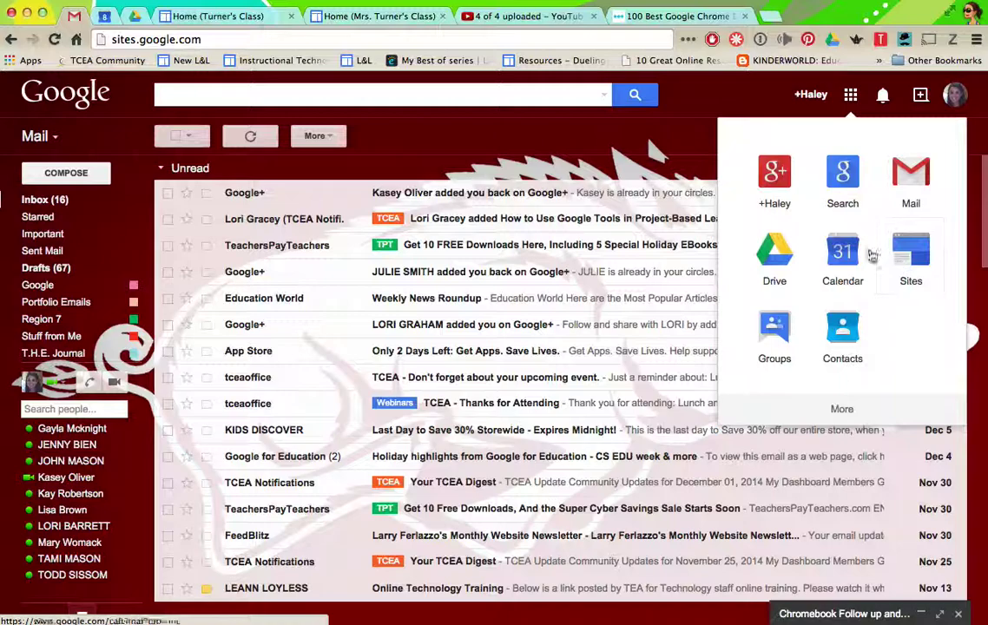
click(239, 18)
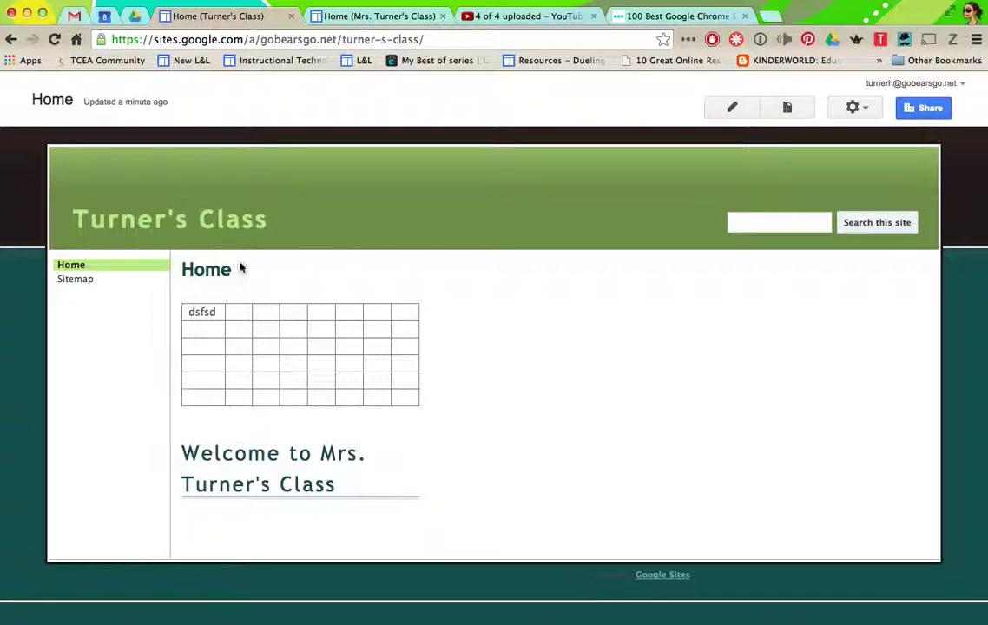
View the Home page editor and the form for creating a new page, leaving both without making changes
click(731, 110)
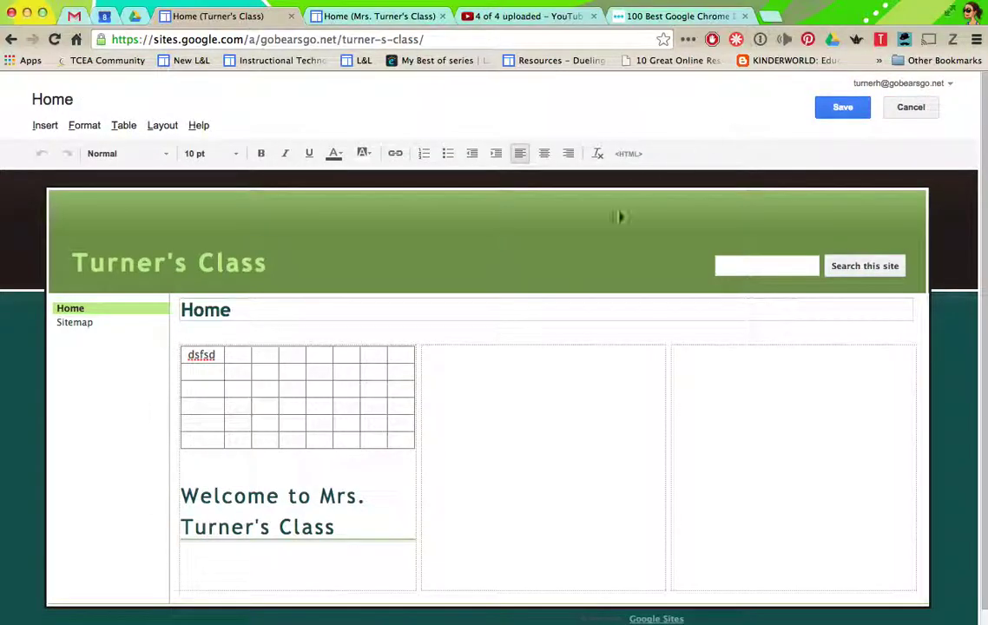
click(836, 113)
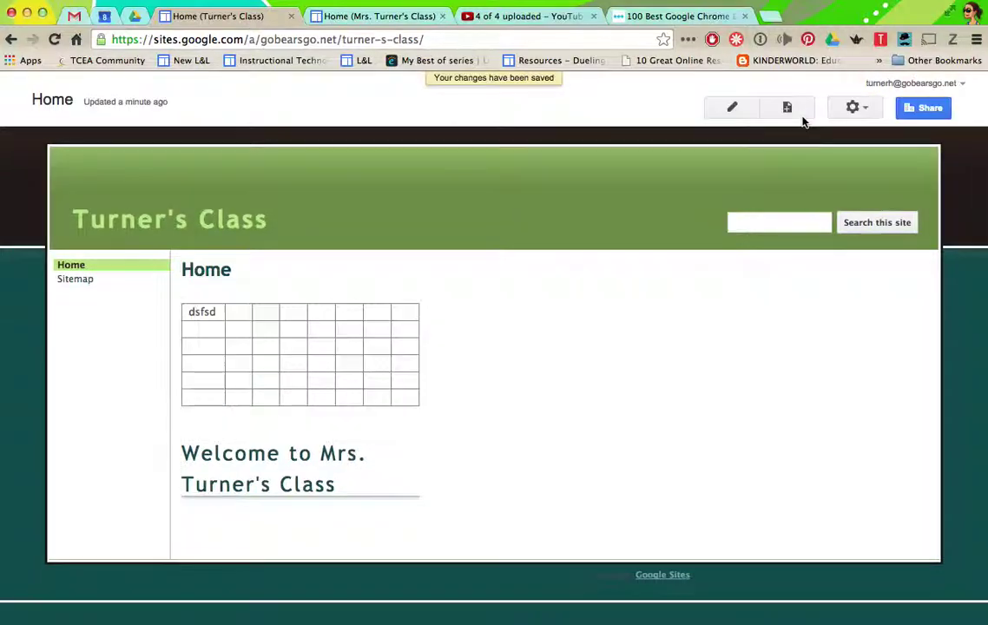
click(788, 108)
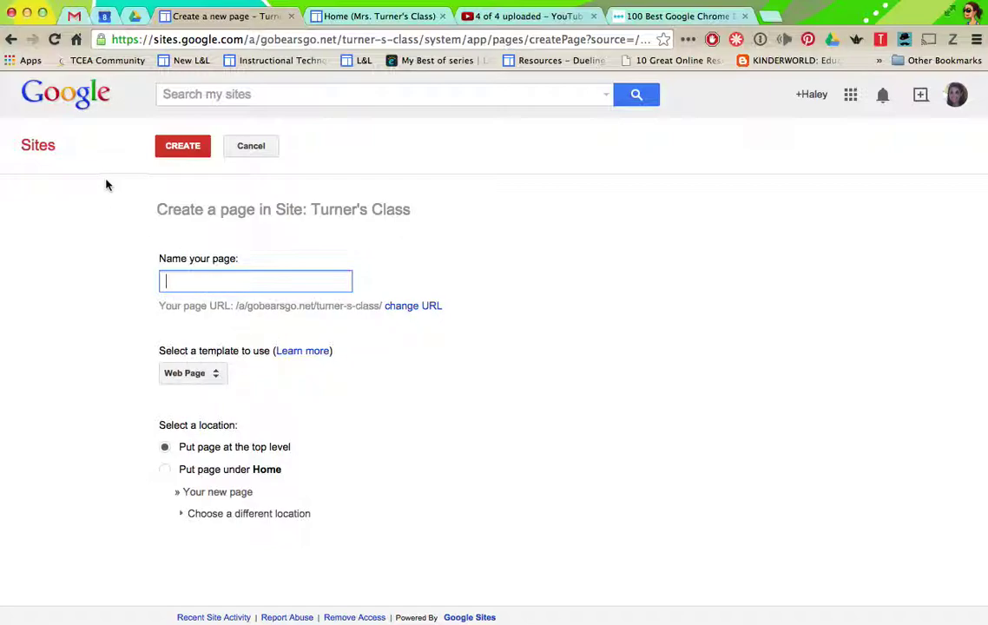
scroll(106, 184, left, 5)
Open the site's sharing and permissions settings and set who can access the site to Public on the web
click(860, 111)
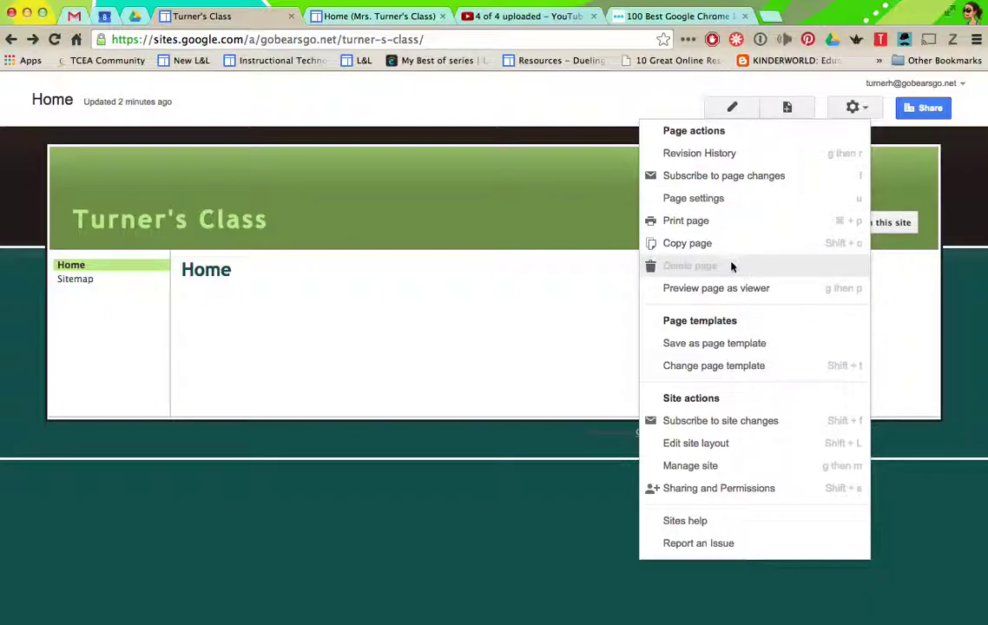
mouse_move(729, 267)
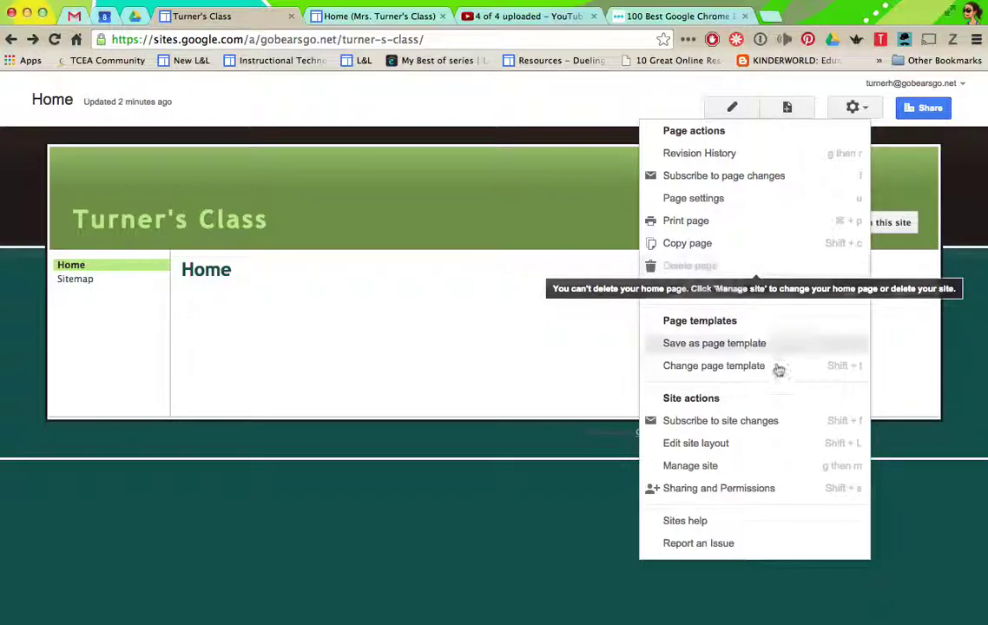
click(725, 488)
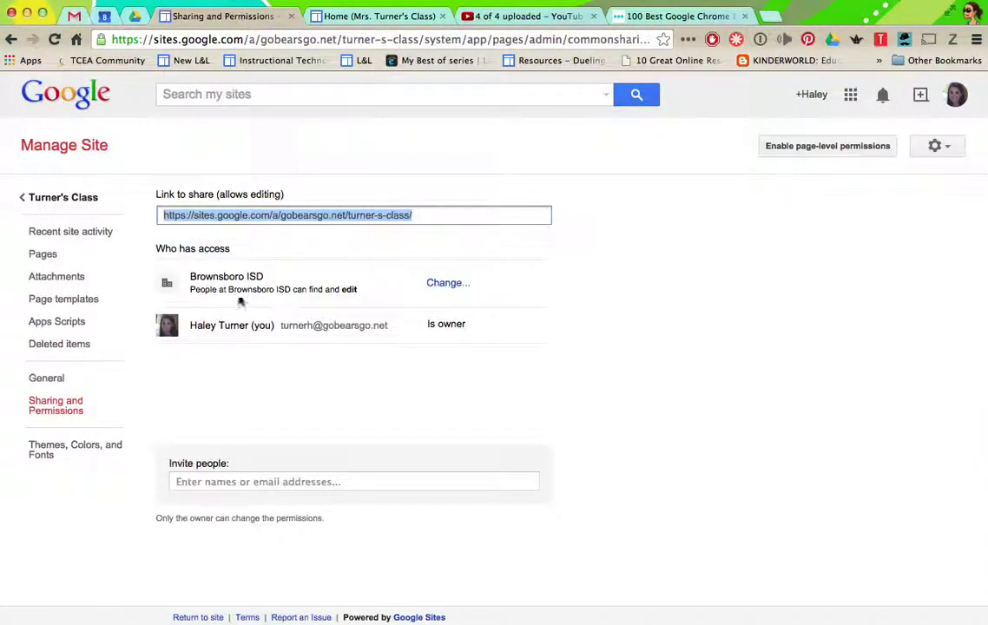
click(439, 284)
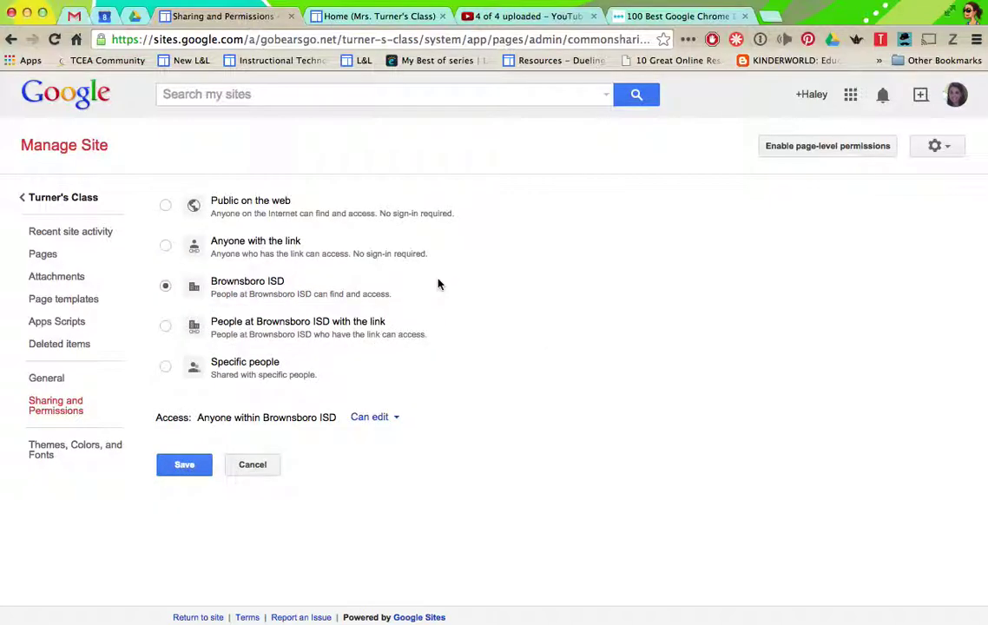
click(167, 206)
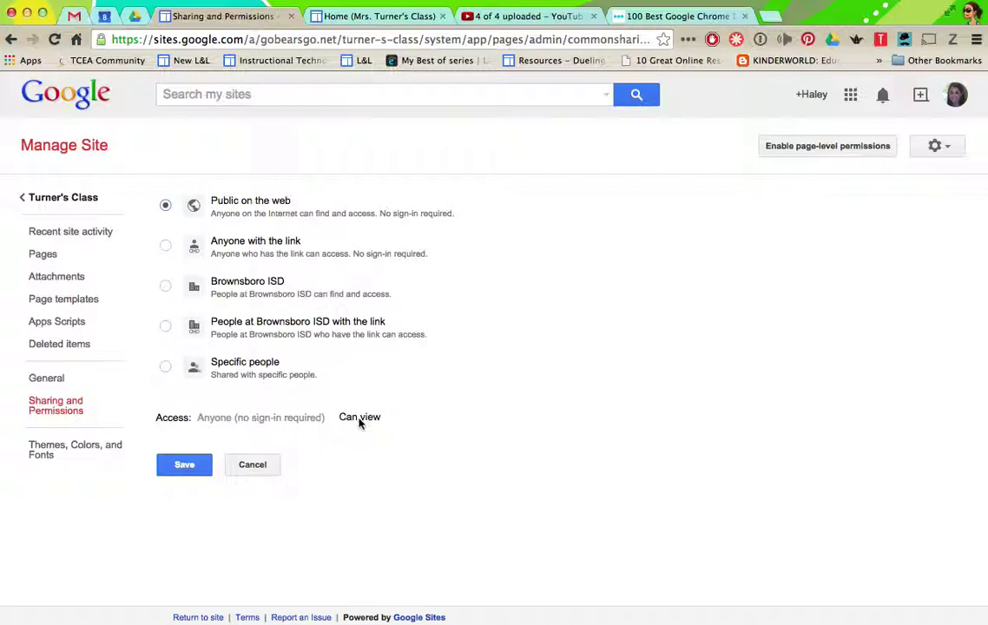
click(241, 375)
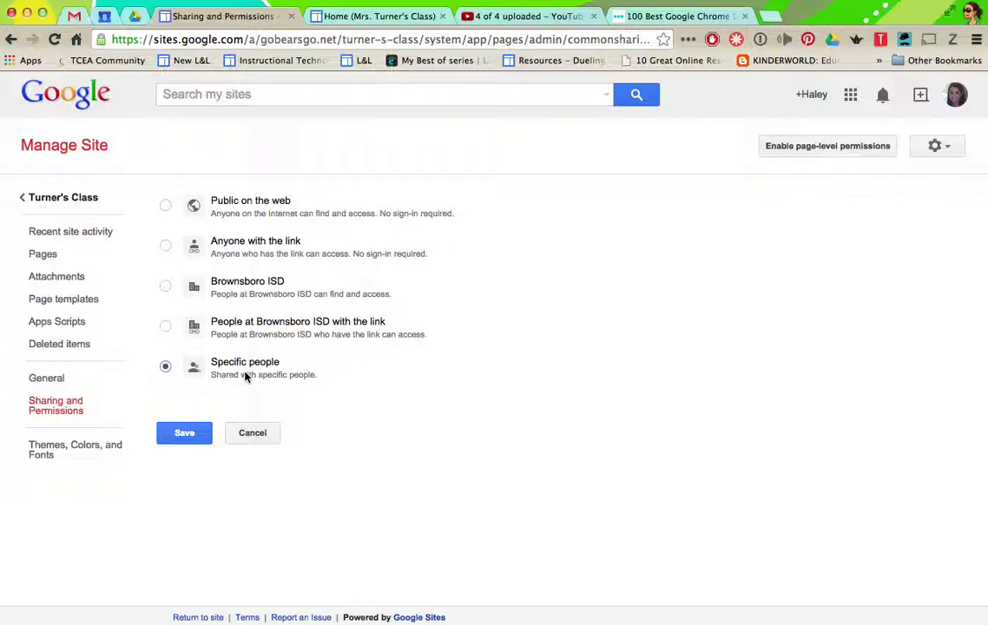
click(215, 196)
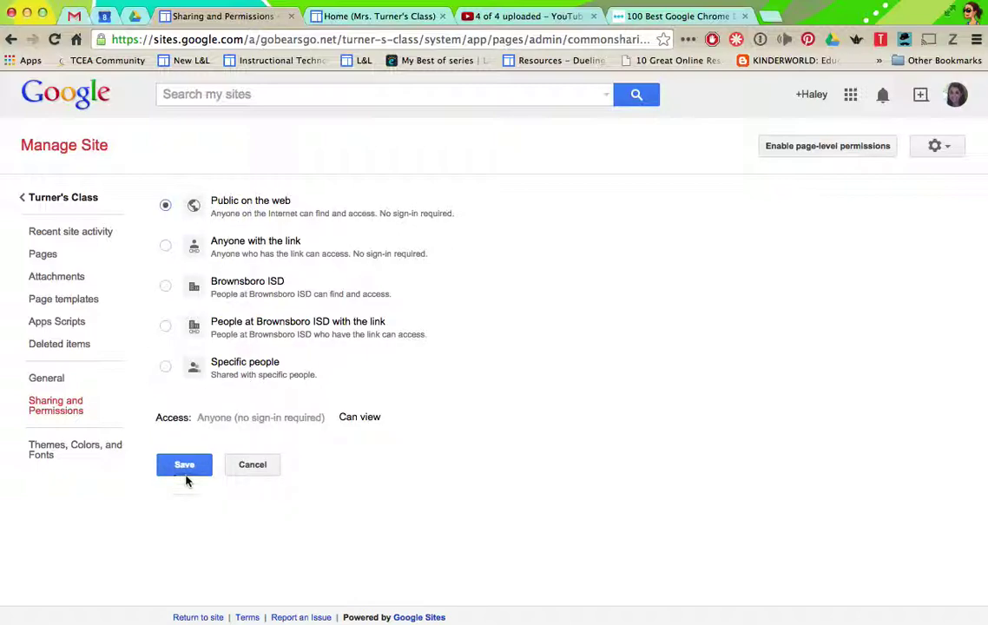
Add "Mrs." to the beginning of the site name in the general settings, save the change, and return to the site's Home page
click(65, 383)
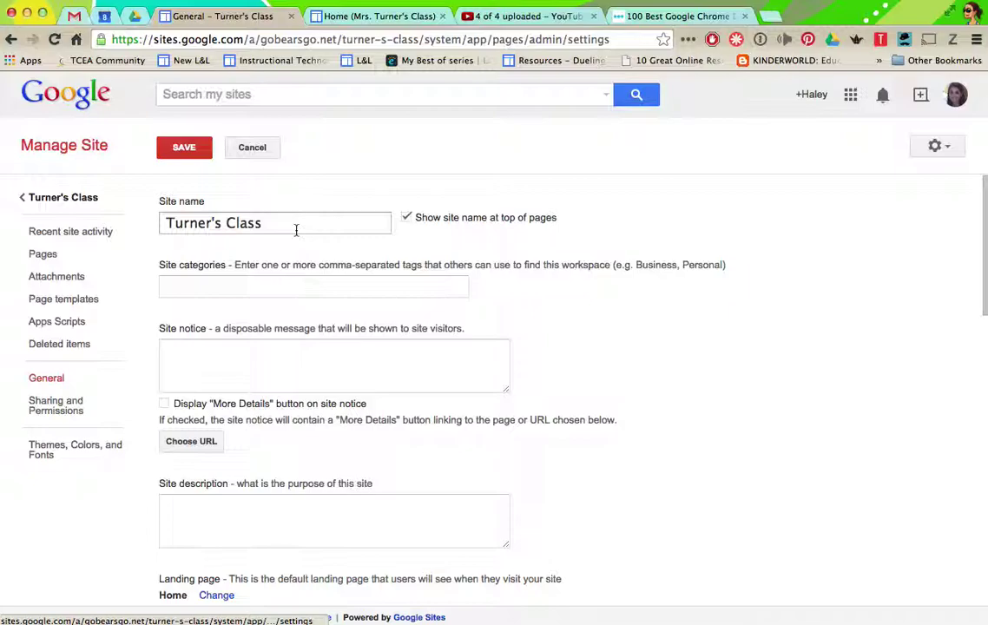
click(166, 223)
text(Mrs.)
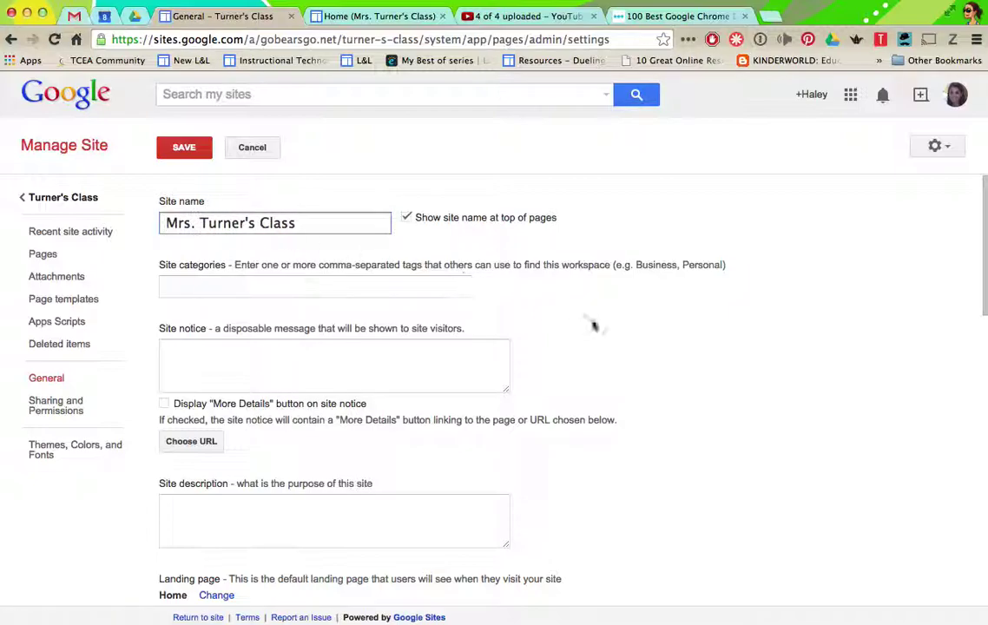
scroll(617, 364, down, 5)
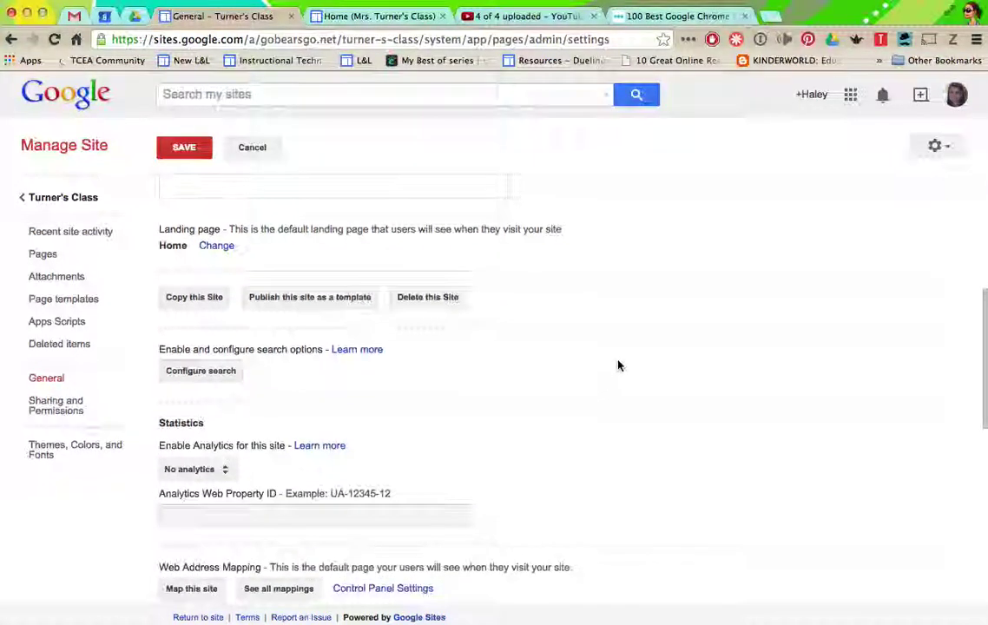
scroll(585, 382, down, 5)
scroll(584, 382, down, 3)
scroll(302, 172, up, 10)
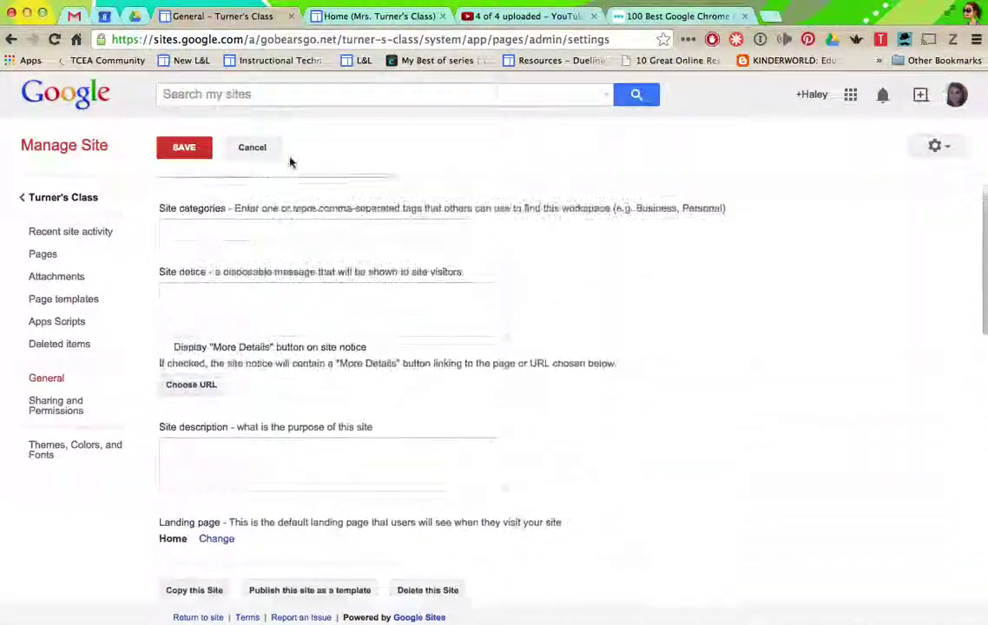
click(200, 146)
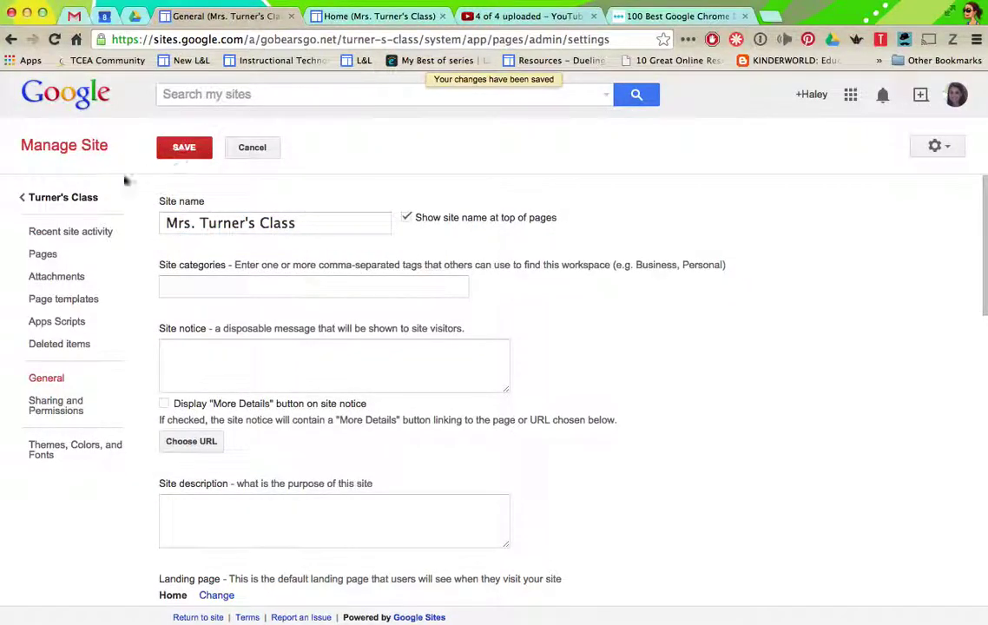
click(68, 201)
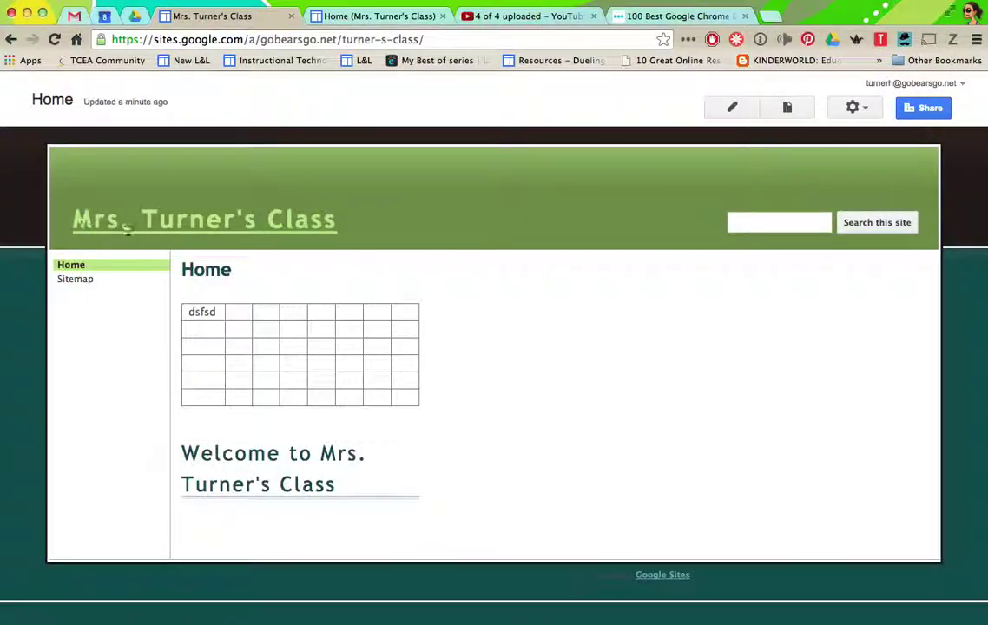